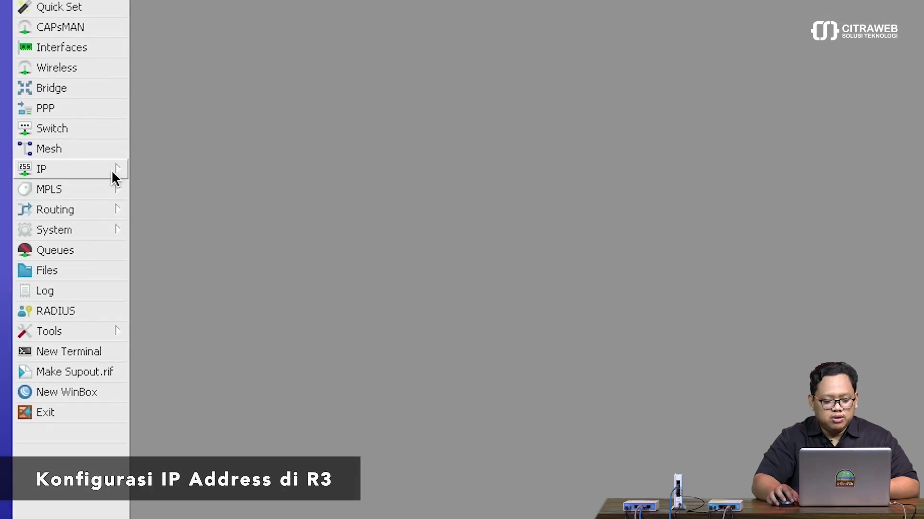
Open the router's IP address list and review the address entries assigned to ether3 and ether2.
{"action": "left_click", "coordinate": [111, 170]}
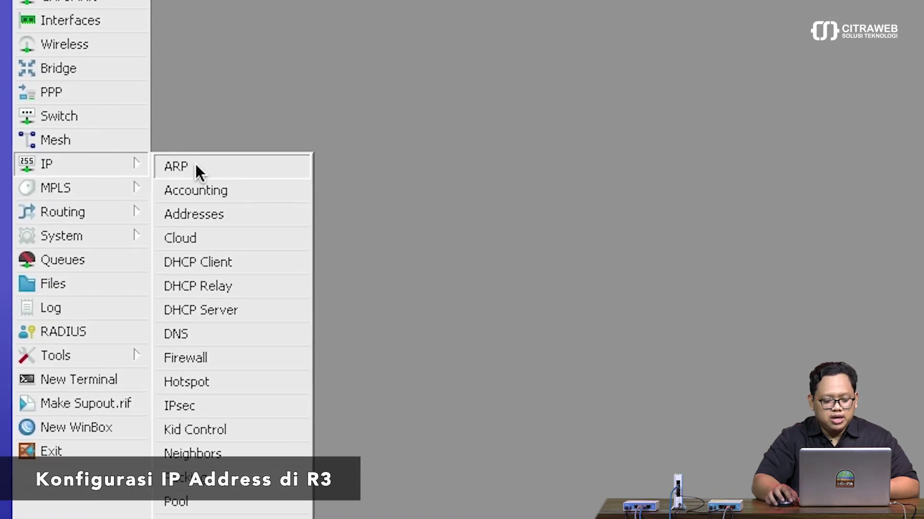
{"action": "left_click", "coordinate": [183, 212]}
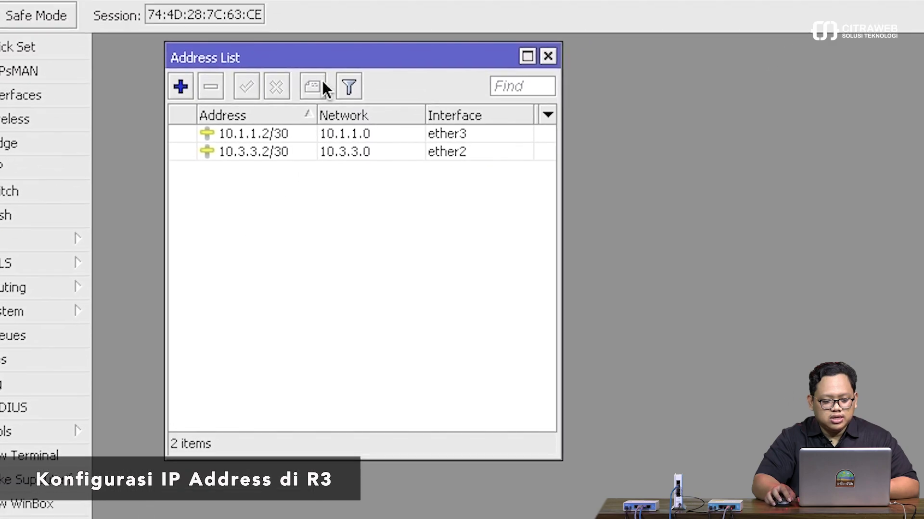
{"action": "left_click_drag", "start_coordinate": [323, 59], "coordinate": [321, 50]}
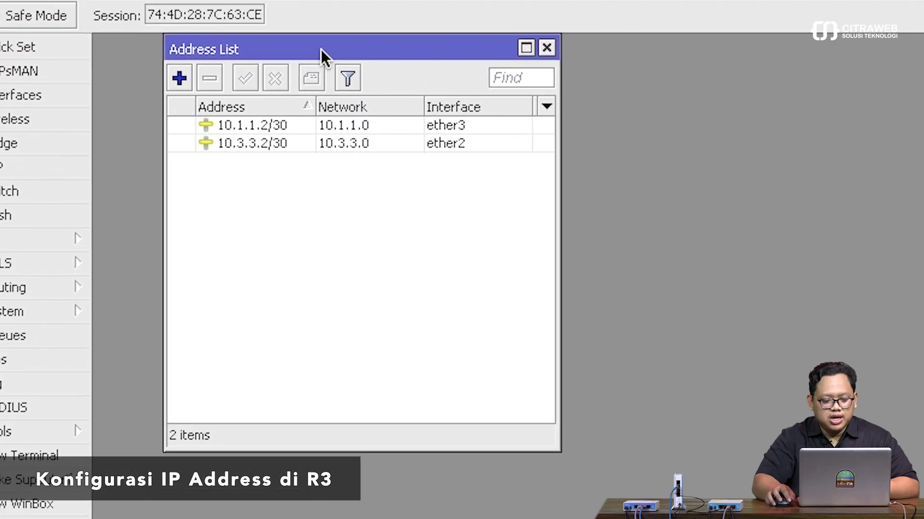
{"action": "left_click", "coordinate": [300, 125]}
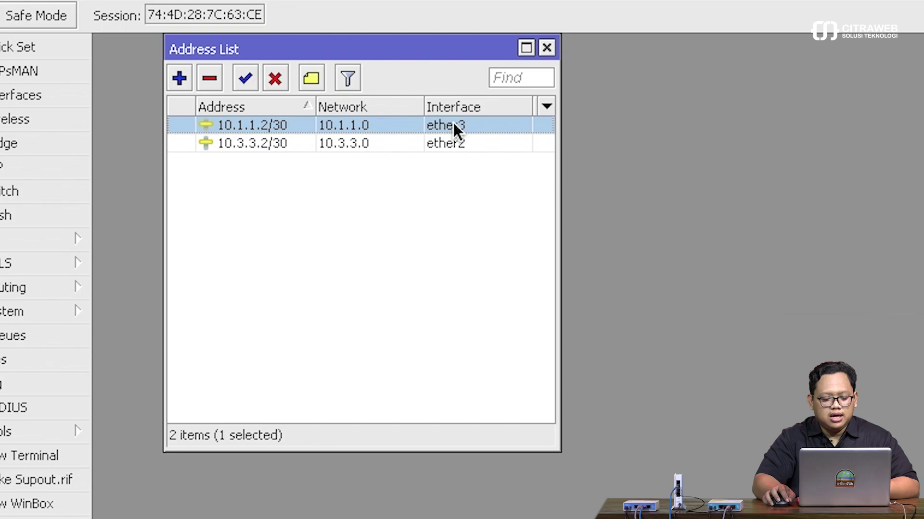
{"action": "left_click", "coordinate": [300, 143]}
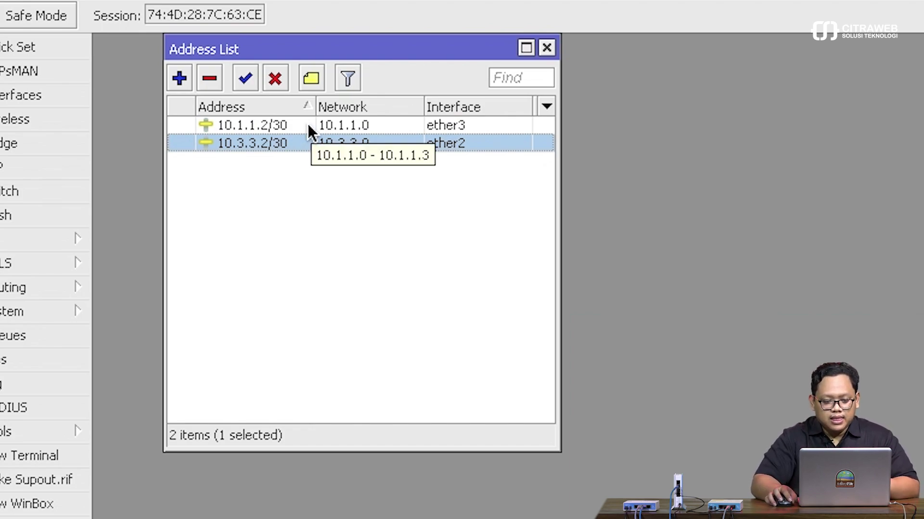
{"action": "left_click", "coordinate": [308, 124]}
{"action": "left_click_drag", "start_coordinate": [352, 49], "coordinate": [351, 55]}
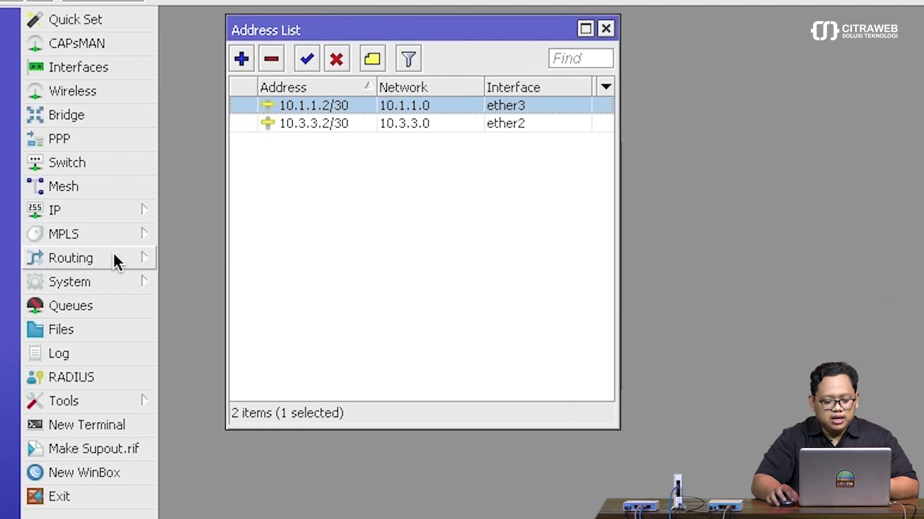
Open the OSPF routing settings and place their window below the entries of the address list.
{"action": "left_click", "coordinate": [114, 255]}
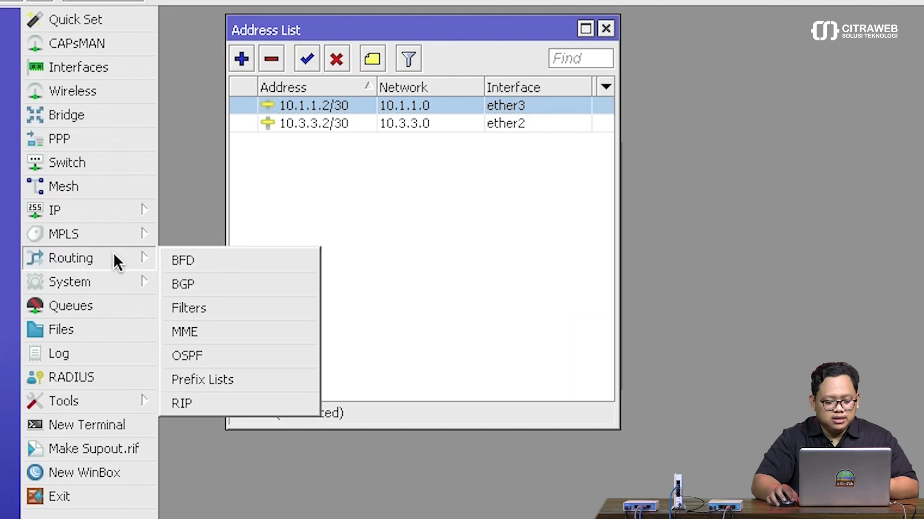
{"action": "left_click", "coordinate": [217, 356]}
{"action": "left_click_drag", "start_coordinate": [414, 68], "coordinate": [427, 156]}
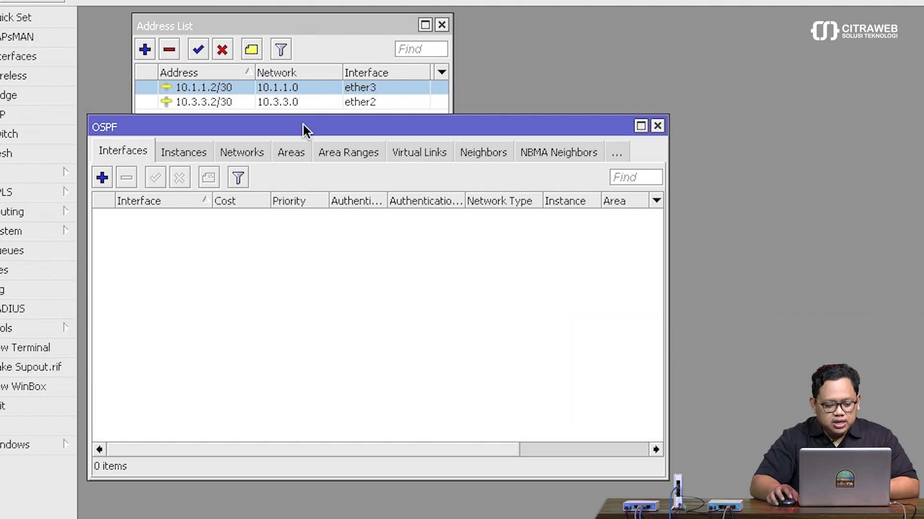
Look through the OSPF instance, network, virtual link, neighbor and area range lists, ending back at the interface list.
{"action": "left_click", "coordinate": [179, 150]}
{"action": "left_click", "coordinate": [233, 152]}
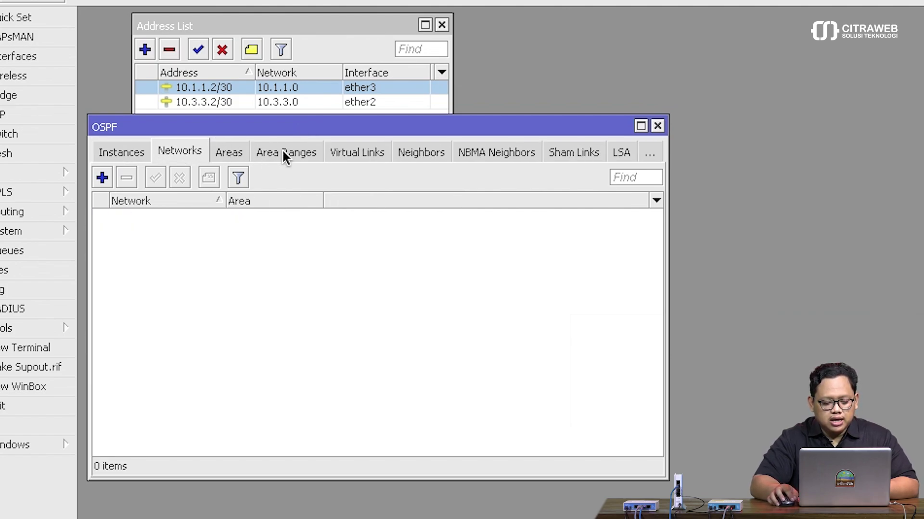
{"action": "left_click", "coordinate": [343, 152]}
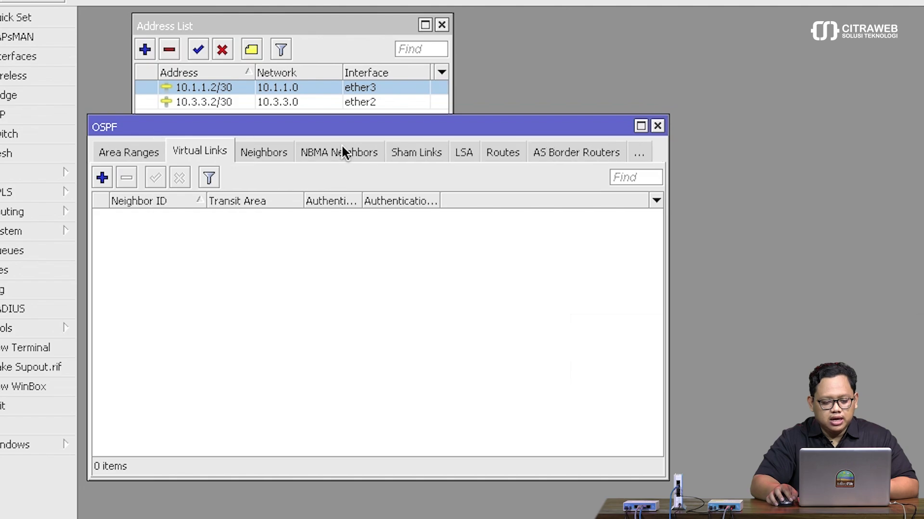
{"action": "left_click", "coordinate": [267, 153]}
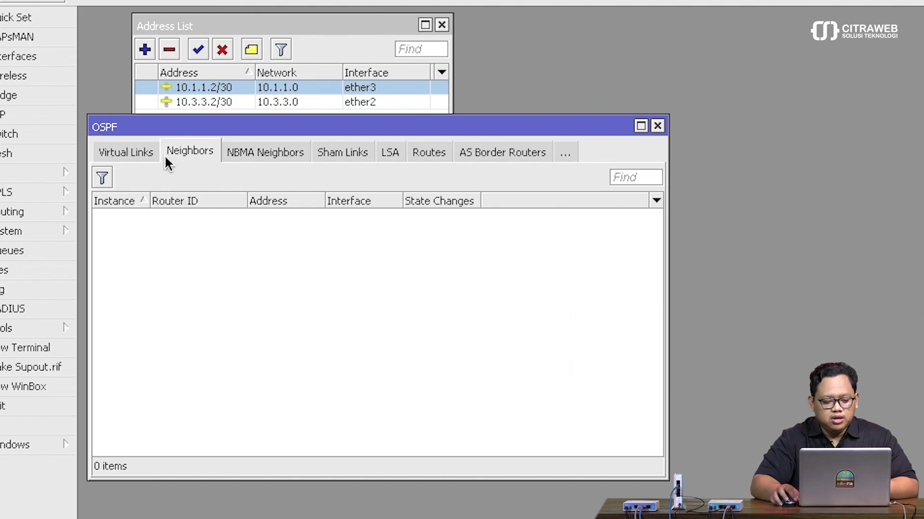
{"action": "left_click", "coordinate": [144, 153]}
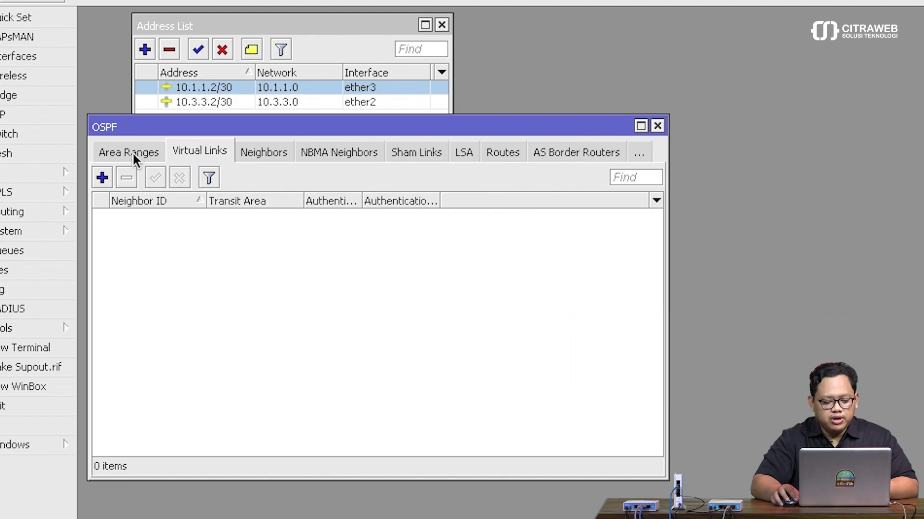
{"action": "left_click", "coordinate": [132, 151]}
{"action": "left_click", "coordinate": [116, 153]}
{"action": "left_click", "coordinate": [117, 153]}
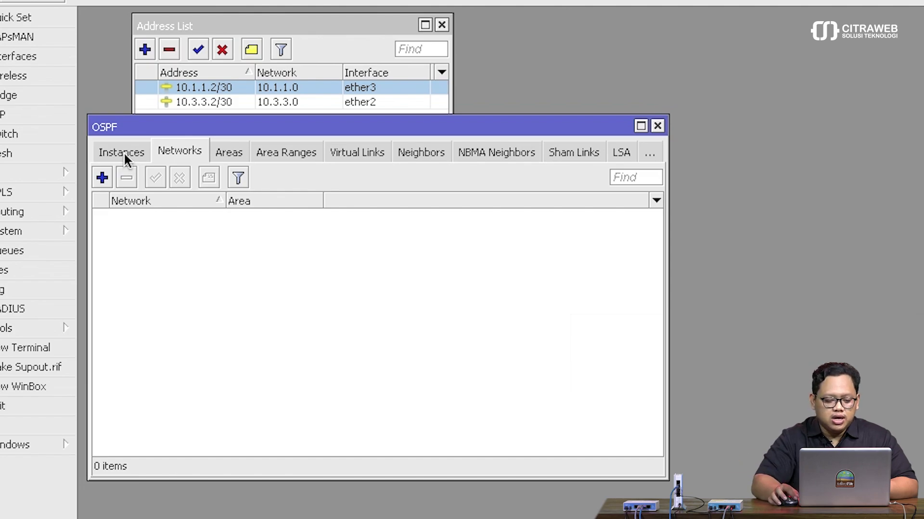
{"action": "left_click", "coordinate": [123, 153]}
{"action": "left_click", "coordinate": [120, 152]}
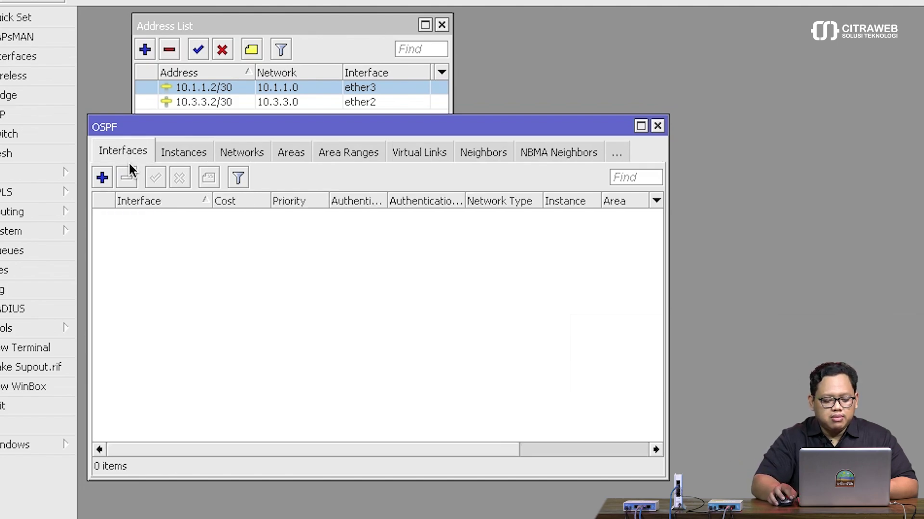
Add ether2 as an OSPF interface, leaving its cost and other settings at their defaults.
{"action": "left_click_drag", "start_coordinate": [161, 130], "coordinate": [167, 138]}
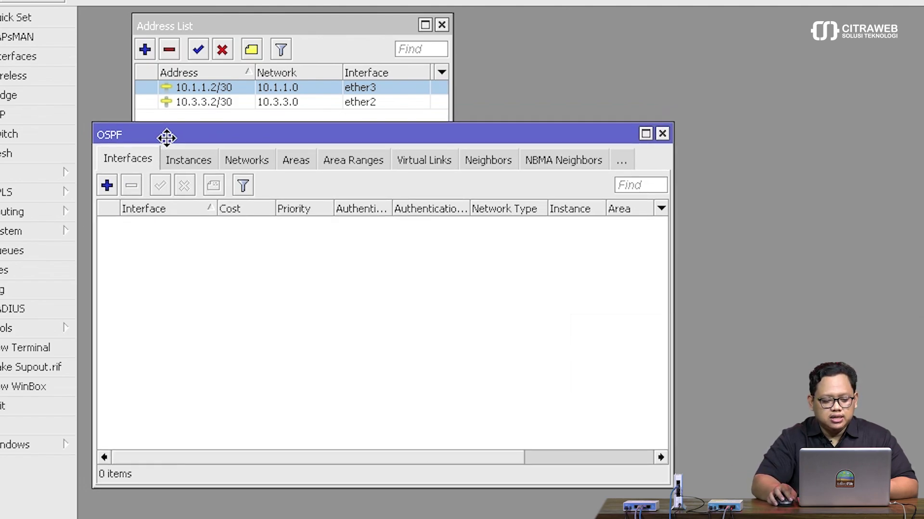
{"action": "left_click", "coordinate": [107, 187]}
{"action": "left_click", "coordinate": [361, 84]}
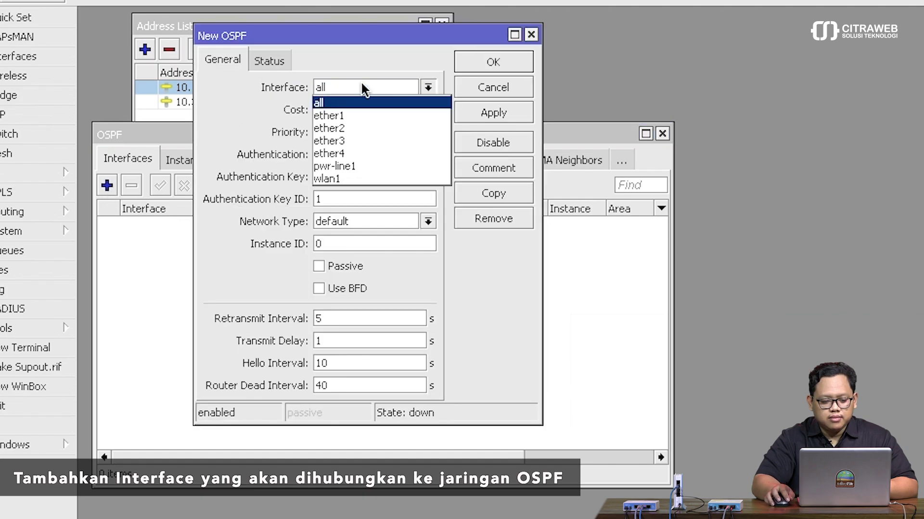
{"action": "left_click", "coordinate": [363, 128]}
{"action": "left_click_drag", "start_coordinate": [361, 39], "coordinate": [375, 89]}
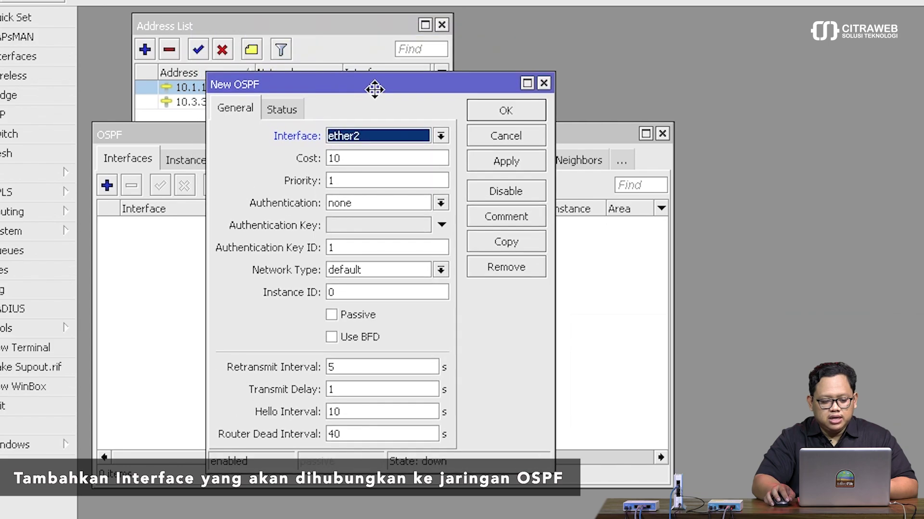
{"action": "left_click", "coordinate": [364, 157]}
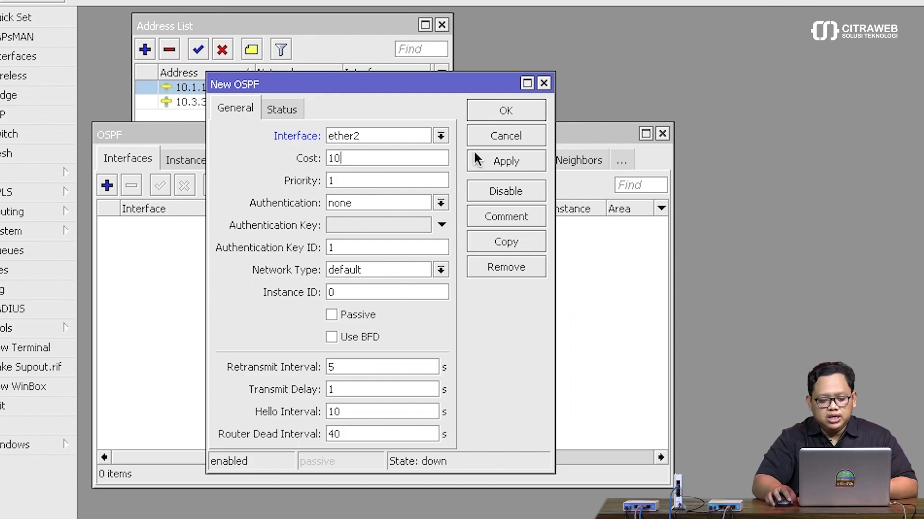
{"action": "left_click", "coordinate": [490, 165]}
{"action": "left_click", "coordinate": [495, 117]}
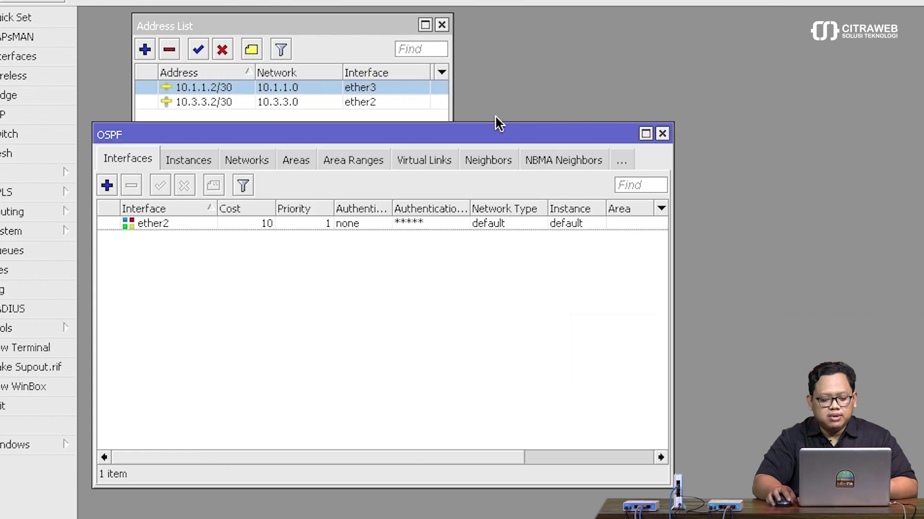
Add ether3 as a second OSPF interface with the default settings.
{"action": "left_click", "coordinate": [107, 186]}
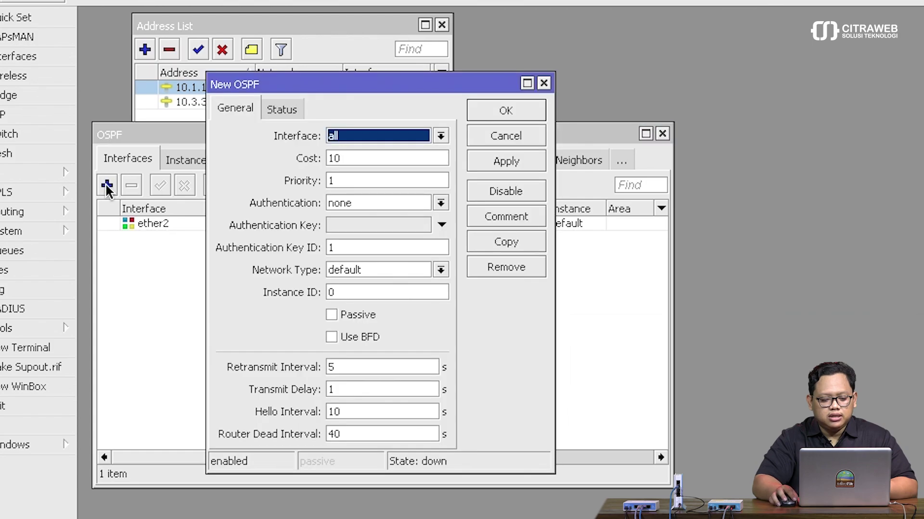
{"action": "left_click", "coordinate": [353, 137]}
{"action": "left_click", "coordinate": [358, 190]}
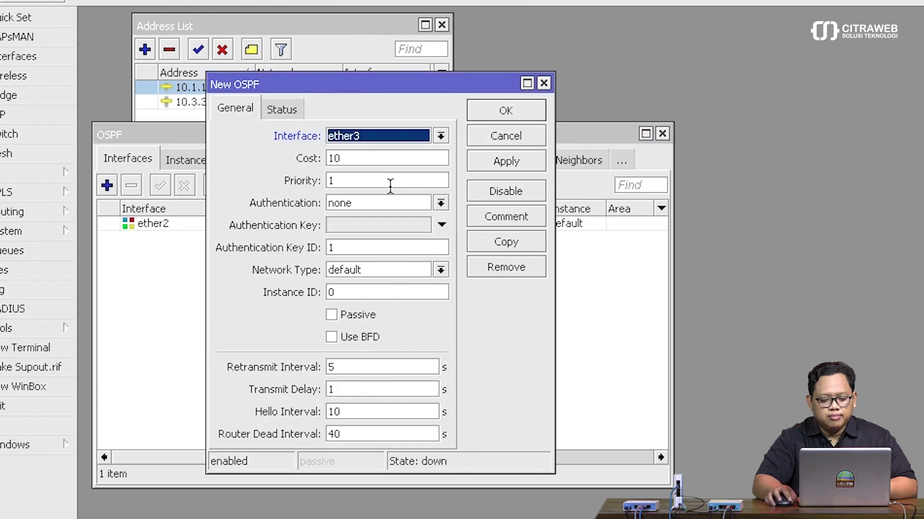
{"action": "left_click", "coordinate": [505, 111]}
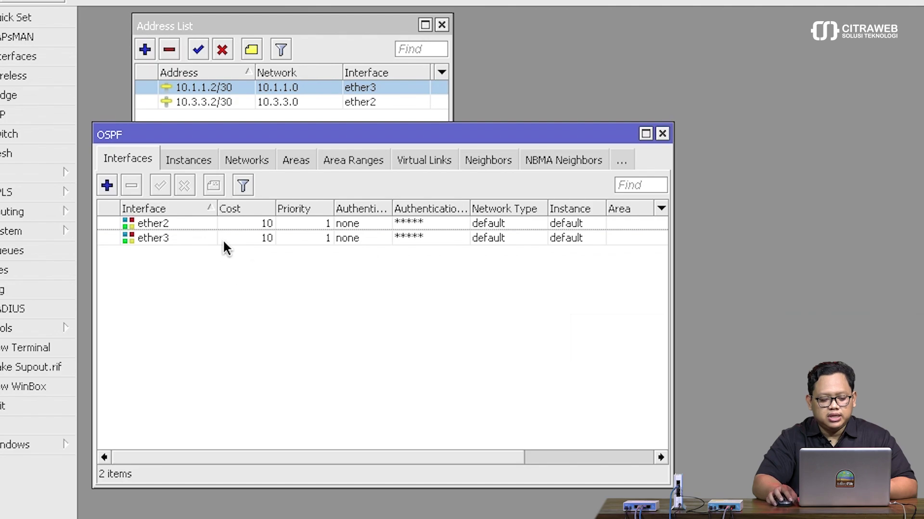
{"action": "left_click", "coordinate": [230, 222]}
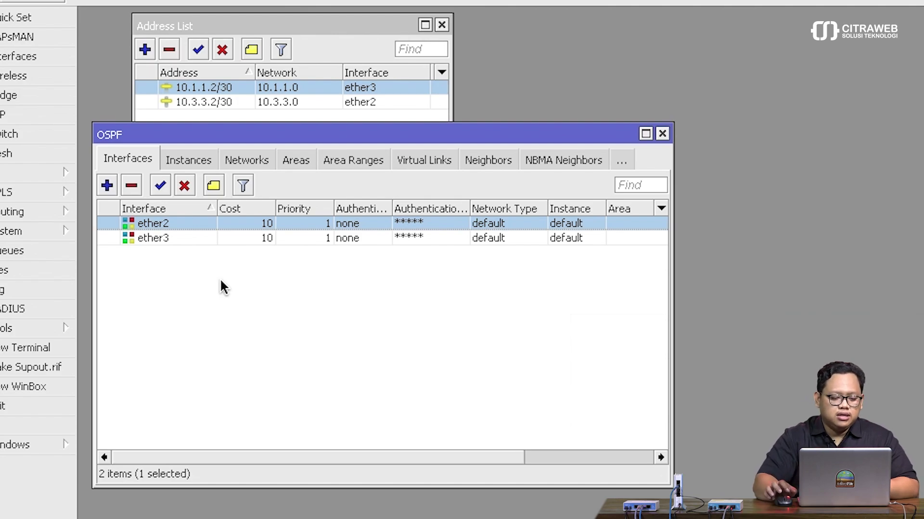
{"action": "left_click", "coordinate": [247, 161]}
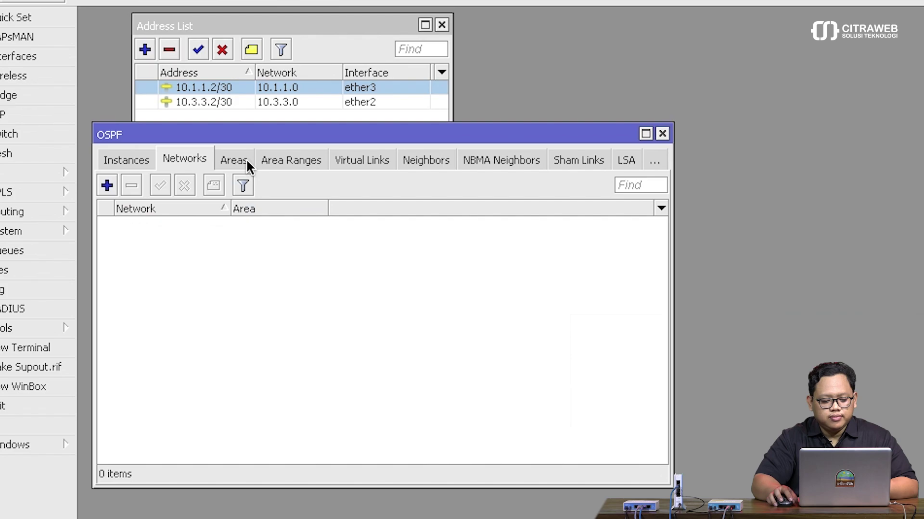
{"action": "left_click_drag", "start_coordinate": [261, 141], "coordinate": [295, 141]}
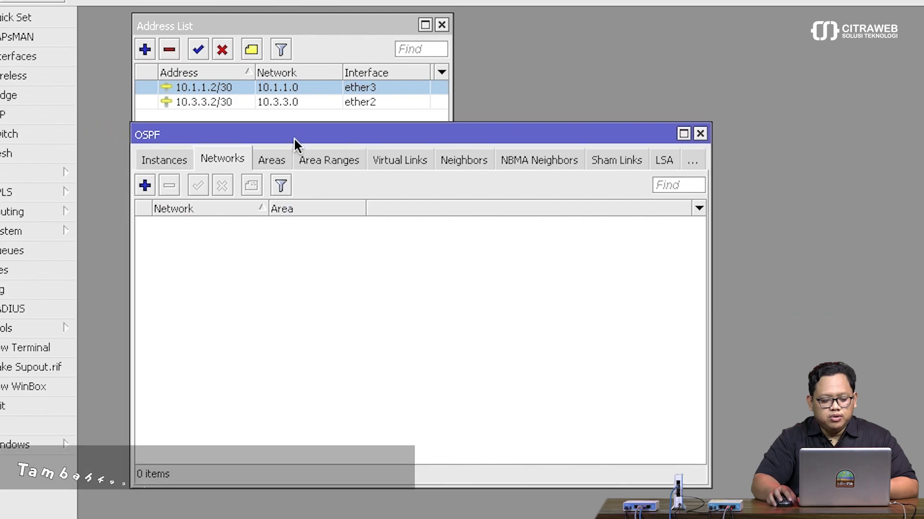
{"action": "left_click", "coordinate": [145, 186]}
{"action": "left_click_drag", "start_coordinate": [351, 126], "coordinate": [390, 166]}
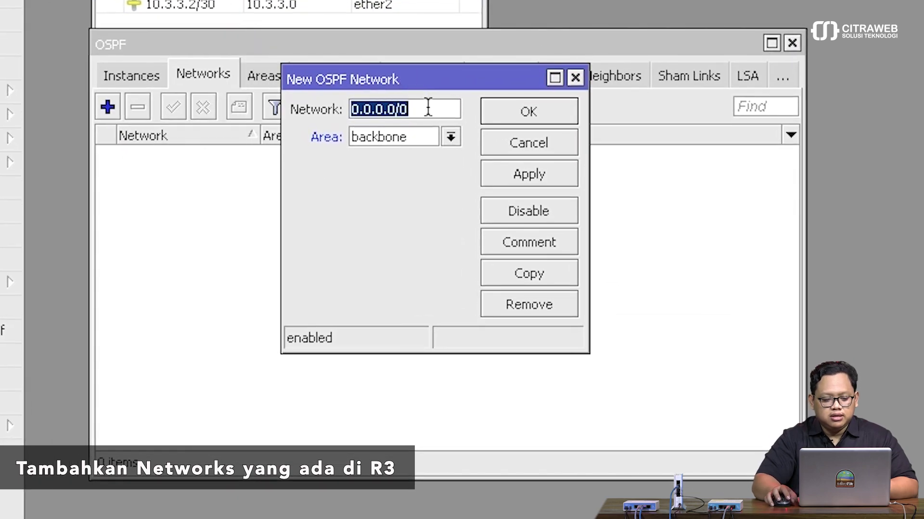
{"action": "type", "text": "10."}
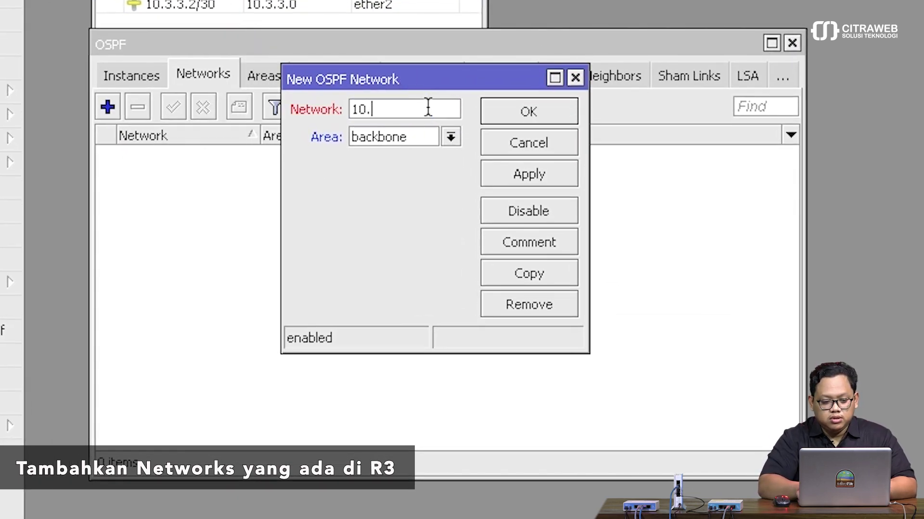
{"action": "type", "text": "1.1.0"}
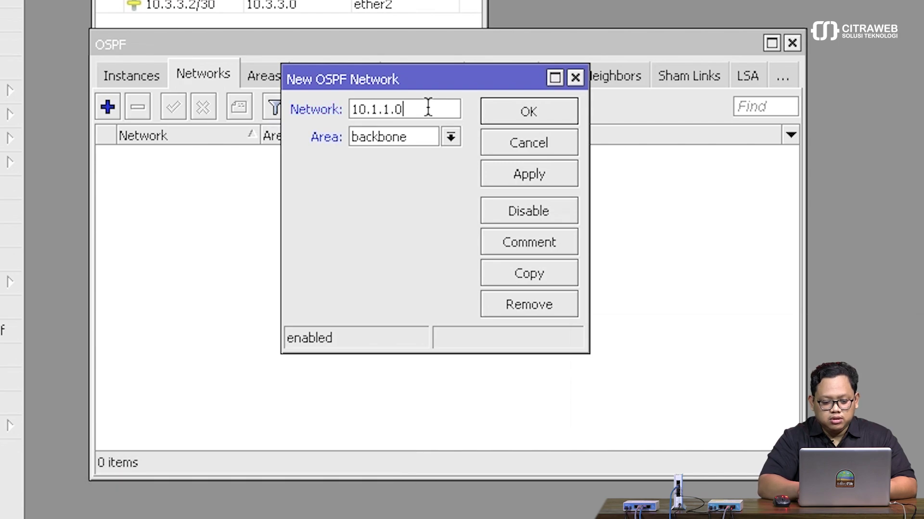
{"action": "type", "text": "/30"}
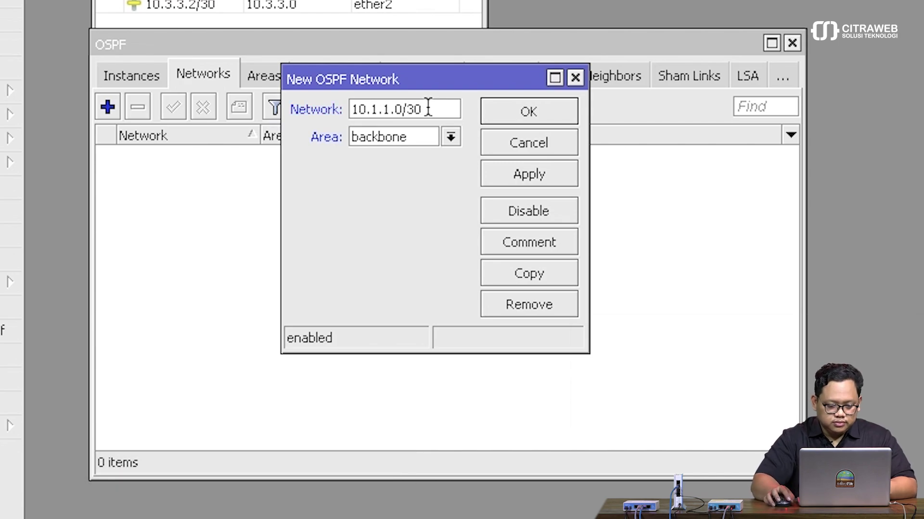
{"action": "left_click", "coordinate": [451, 137]}
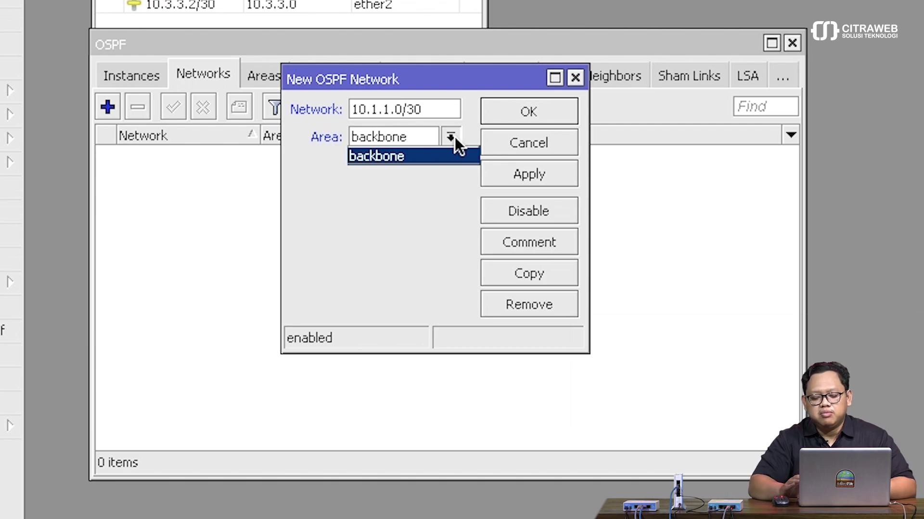
{"action": "left_click", "coordinate": [577, 78]}
{"action": "left_click", "coordinate": [576, 78]}
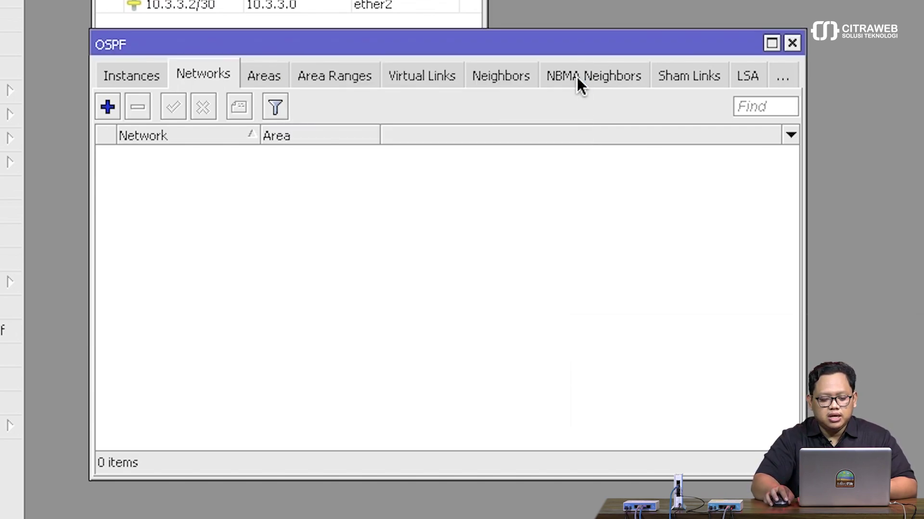
Check the OSPF area list and add the network 10.1.1.0/30 to the backbone area.
{"action": "left_click", "coordinate": [264, 75]}
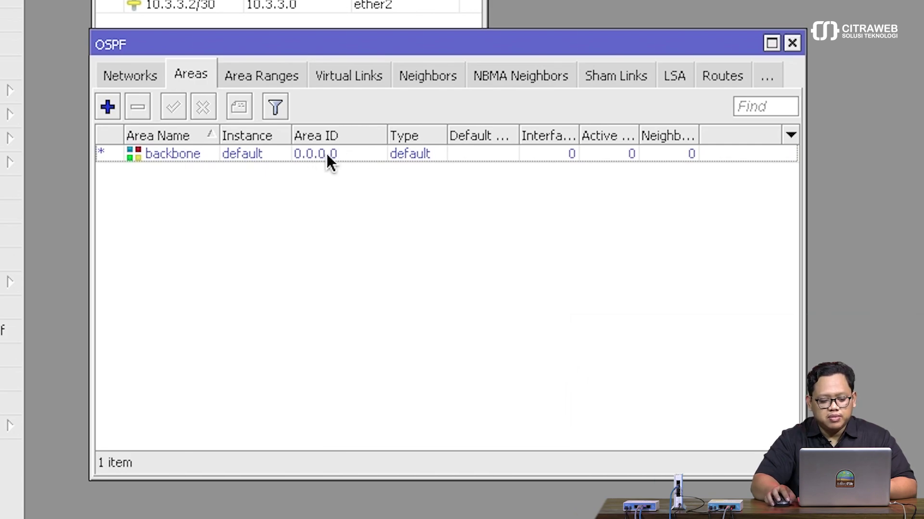
{"action": "left_click", "coordinate": [141, 76]}
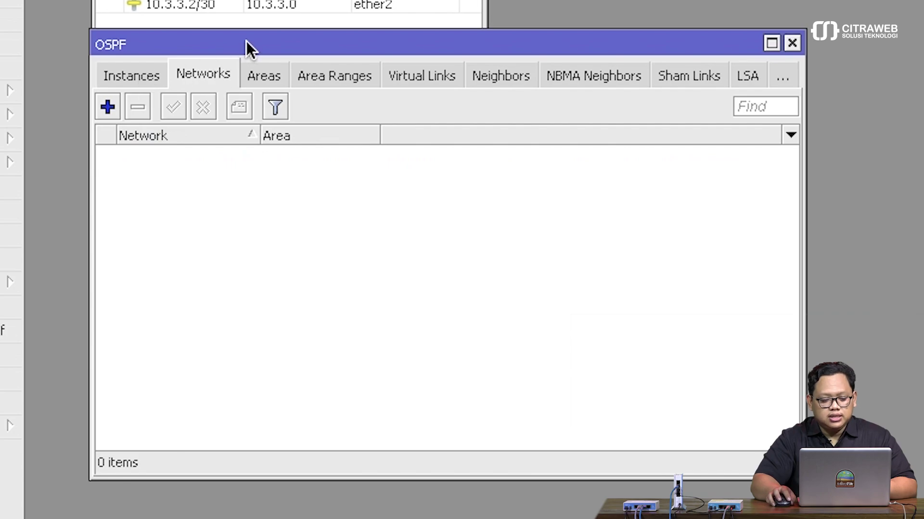
{"action": "left_click", "coordinate": [108, 109]}
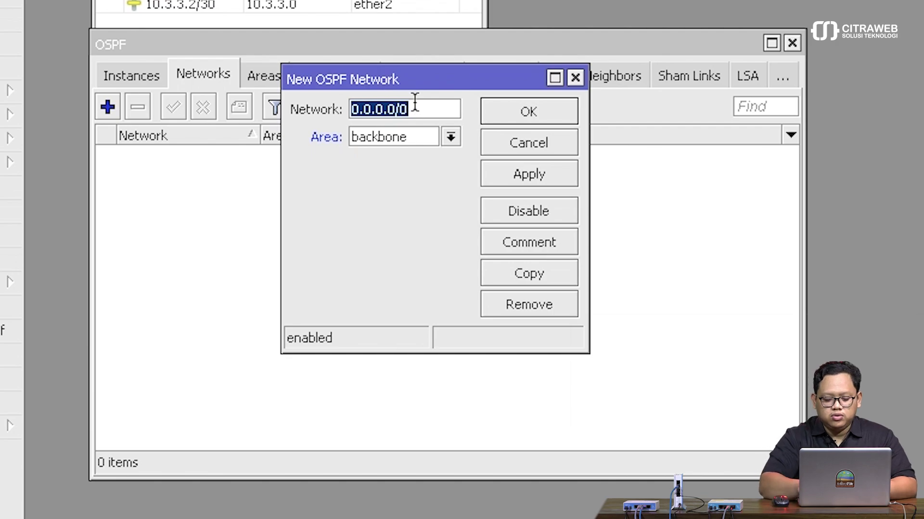
{"action": "type", "text": "10.1.1.0/30"}
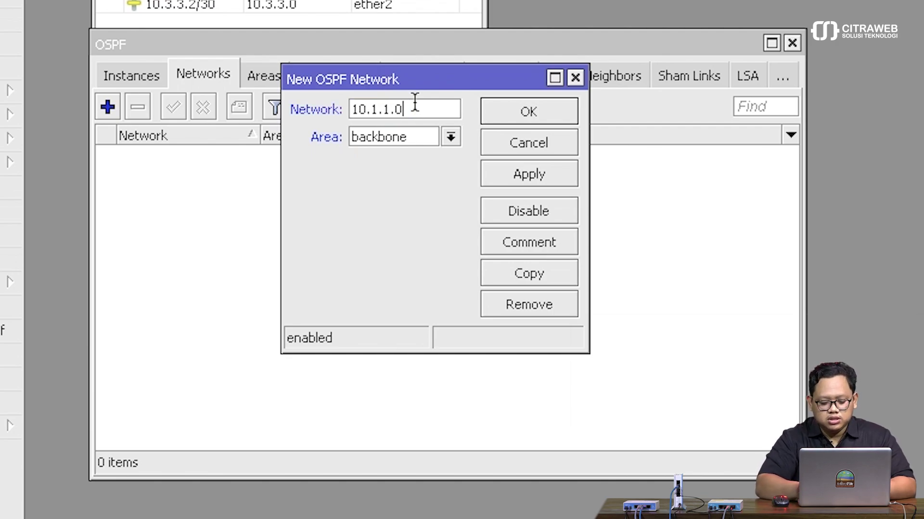
{"action": "left_click", "coordinate": [497, 169]}
{"action": "left_click", "coordinate": [500, 120]}
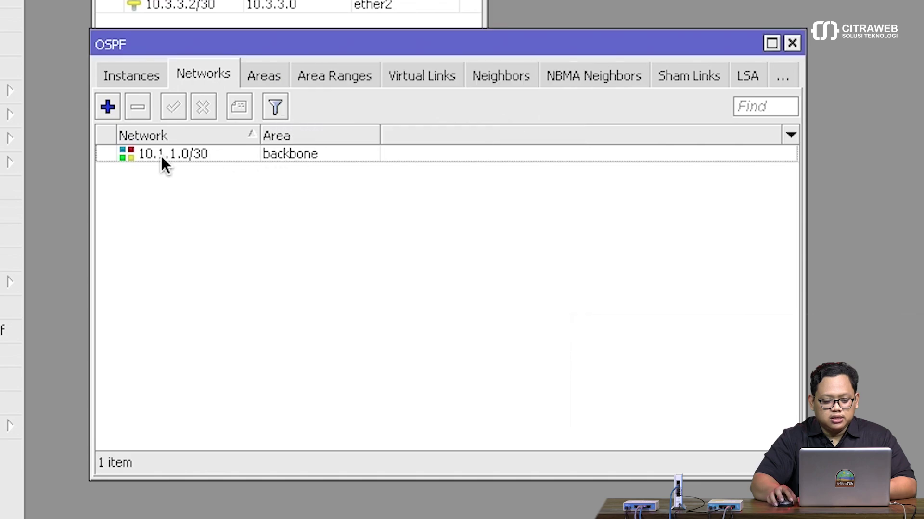
Add 10.3.3.0/30 as a second OSPF network in the backbone area.
{"action": "left_click", "coordinate": [108, 103]}
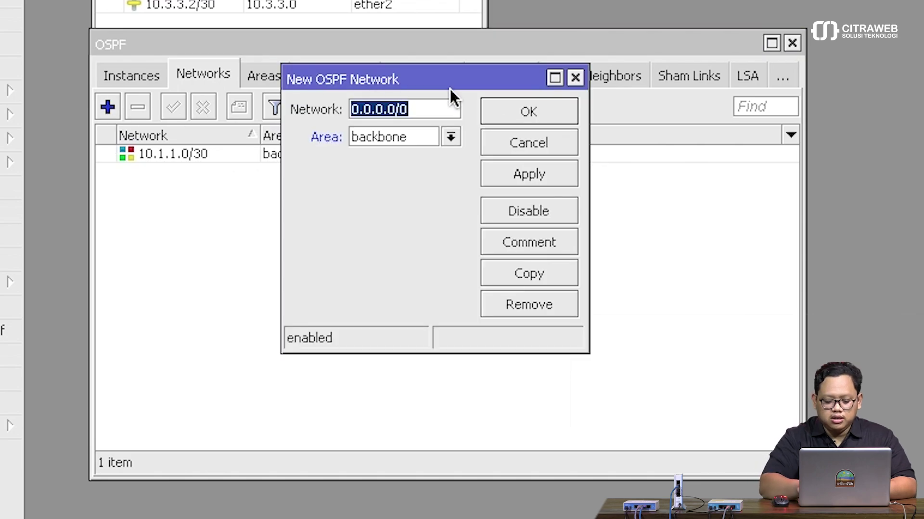
{"action": "type", "text": "10.3."}
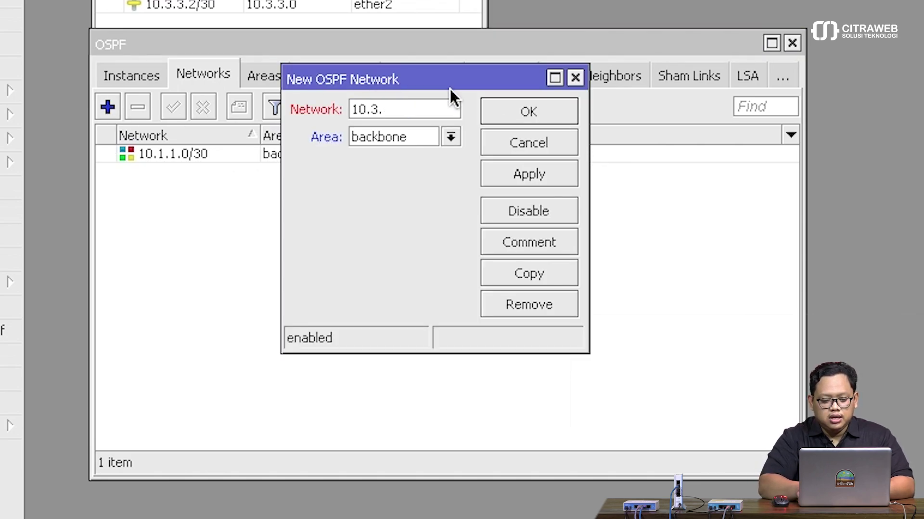
{"action": "type", "text": "3.0/30"}
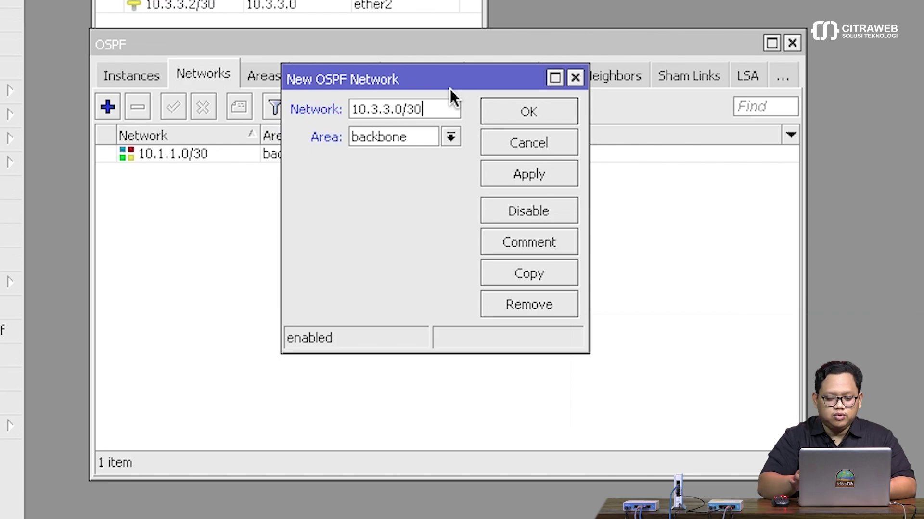
{"action": "left_click", "coordinate": [510, 110]}
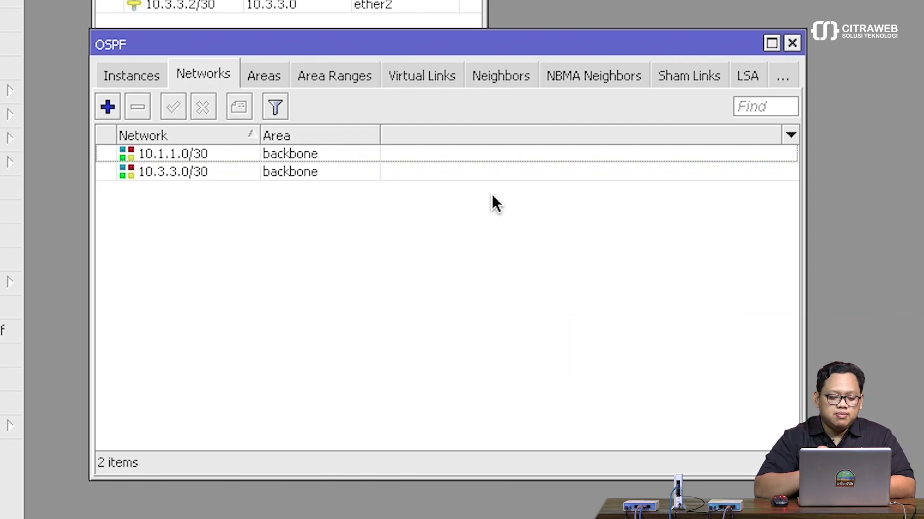
Examine the OSPF neighbor list, comparing the router IDs and addresses of the neighbors on ether2 and ether3.
{"action": "left_click", "coordinate": [501, 76]}
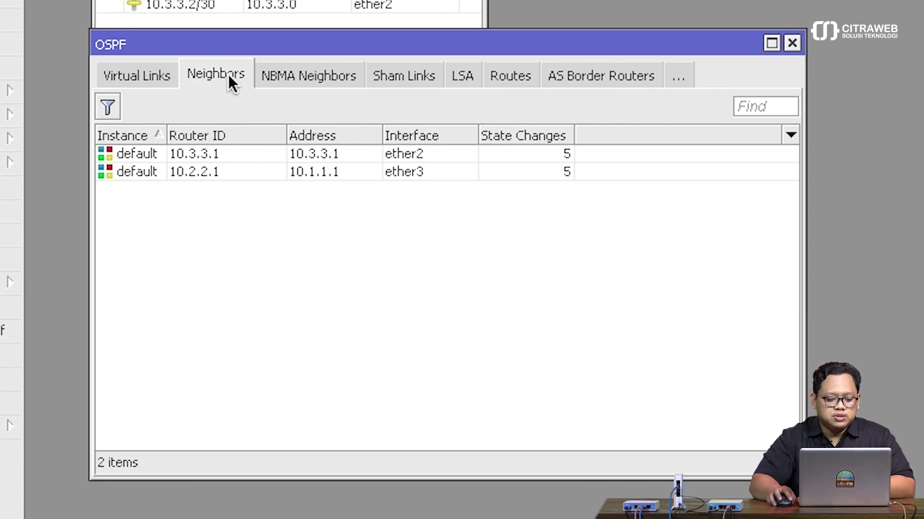
{"action": "left_click", "coordinate": [228, 149]}
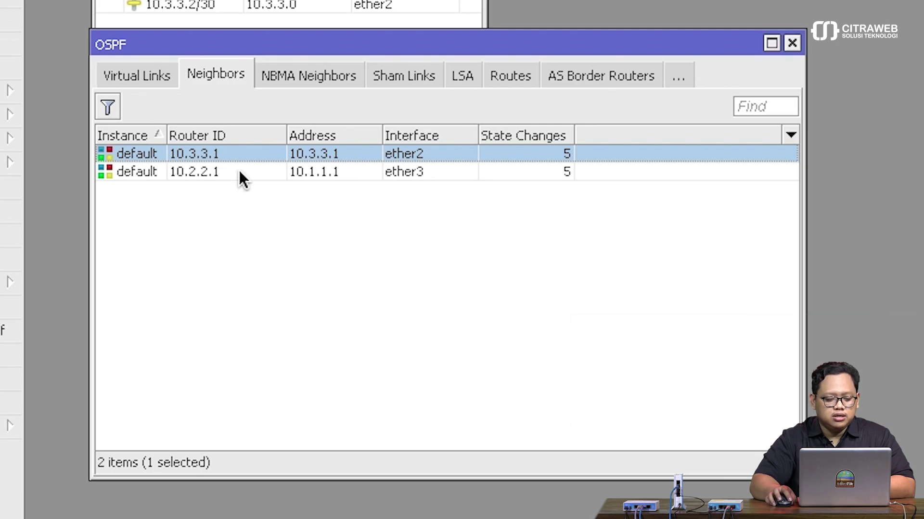
{"action": "left_click", "coordinate": [239, 172]}
{"action": "left_click", "coordinate": [244, 154]}
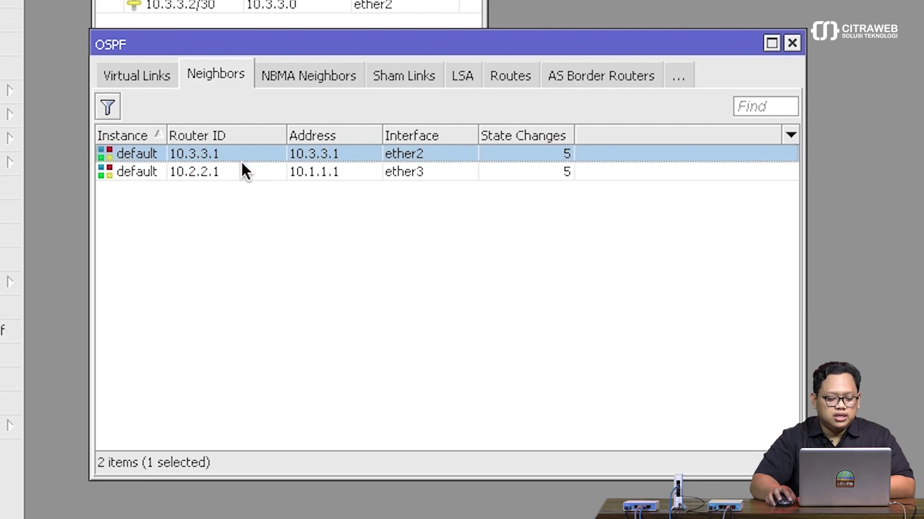
{"action": "left_click", "coordinate": [242, 171]}
{"action": "left_click", "coordinate": [247, 153]}
{"action": "left_click", "coordinate": [243, 171]}
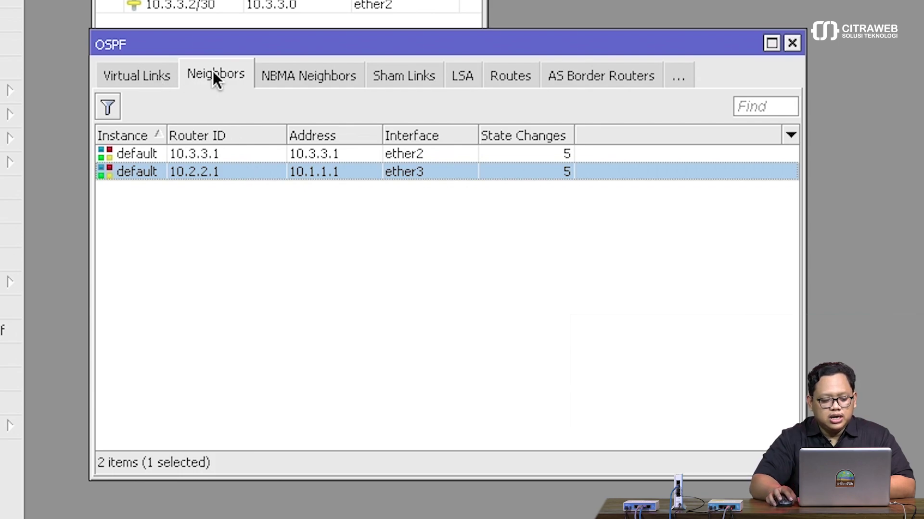
Open the IP route list and place its window below the OSPF neighbor entries.
{"action": "left_click_drag", "start_coordinate": [233, 47], "coordinate": [238, 32]}
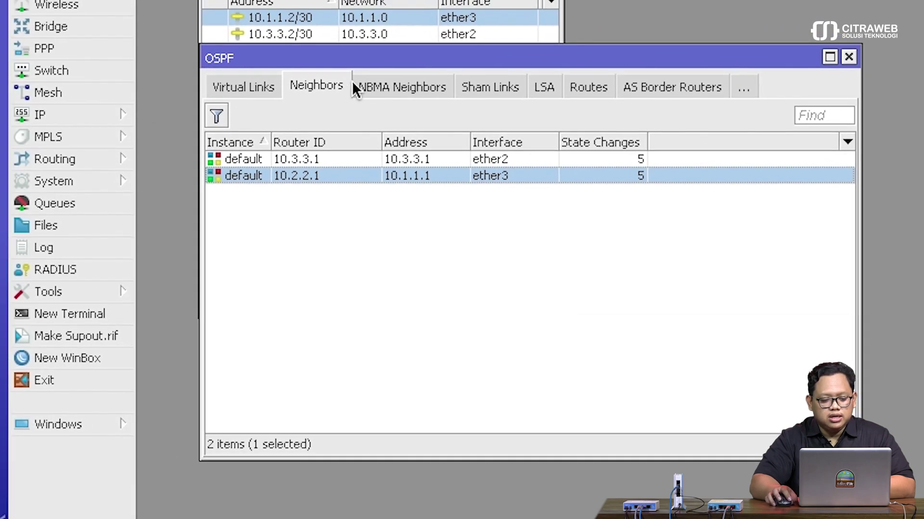
{"action": "left_click_drag", "start_coordinate": [490, 56], "coordinate": [490, 0]}
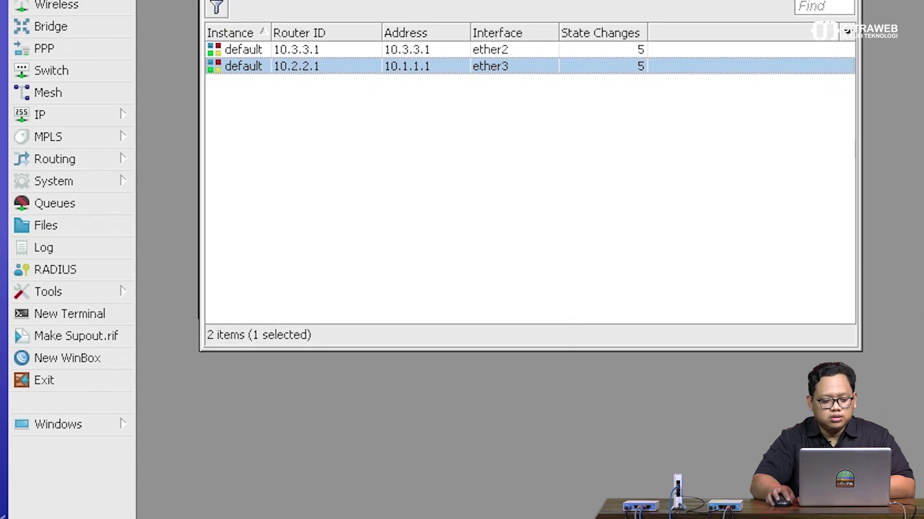
{"action": "left_click", "coordinate": [120, 116]}
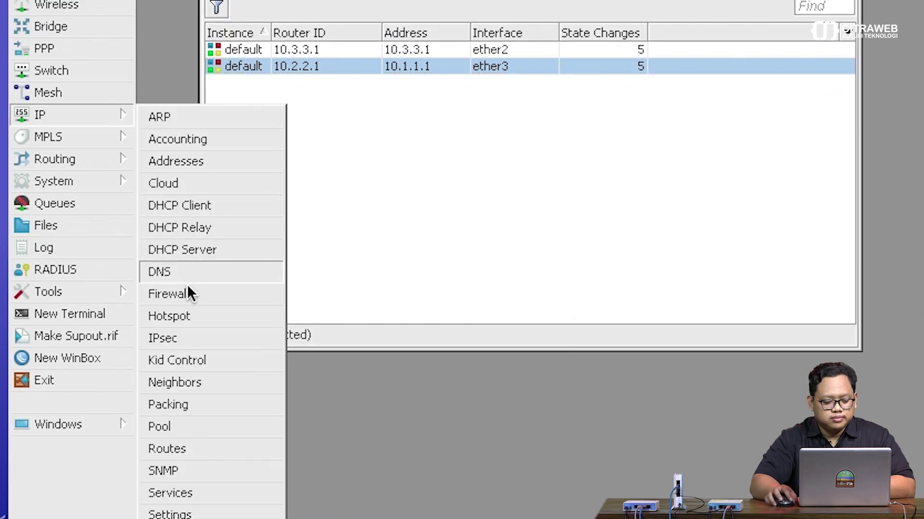
{"action": "left_click", "coordinate": [182, 452]}
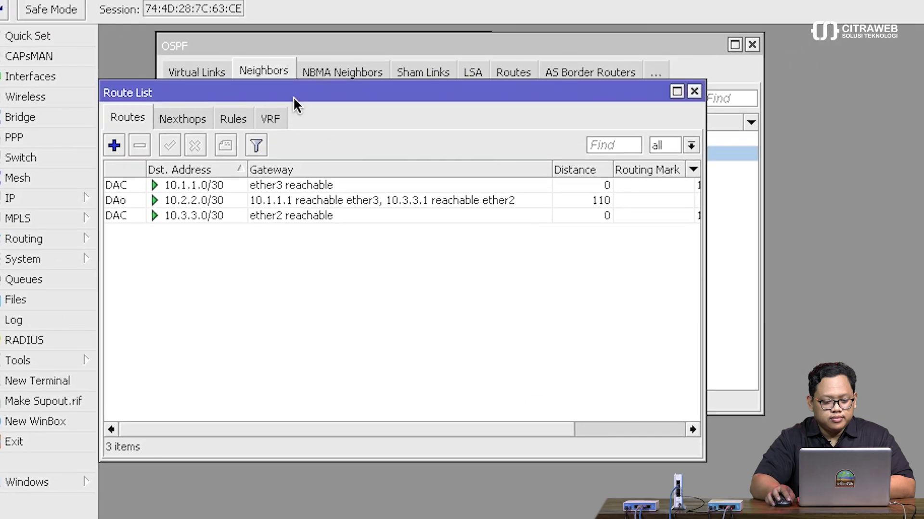
{"action": "left_click_drag", "start_coordinate": [351, 11], "coordinate": [411, 101]}
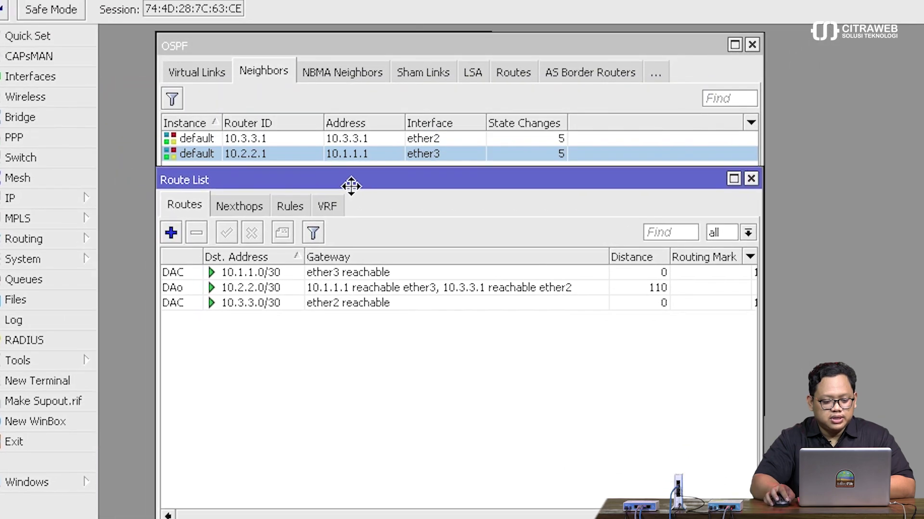
Inspect the flags, gateways and distance of the 10.2.2.0/30 route, and close the route list.
{"action": "left_click", "coordinate": [264, 287]}
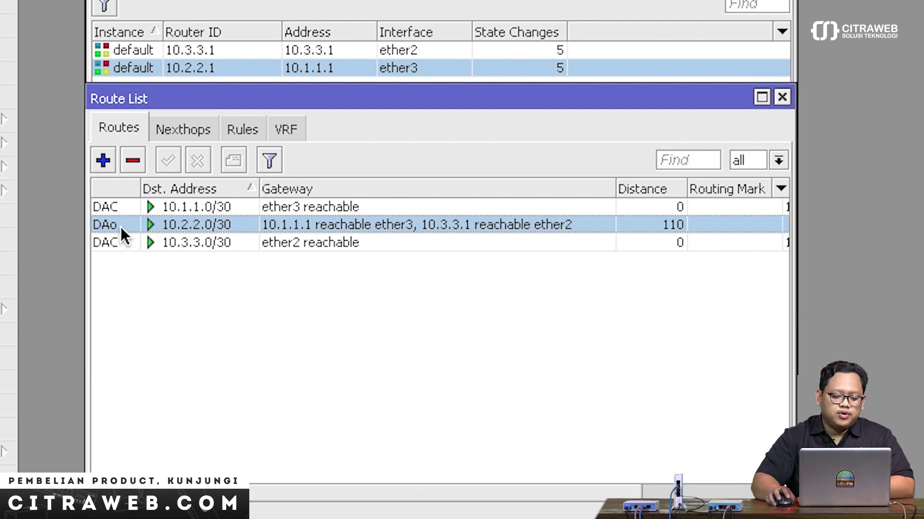
{"action": "mouse_move", "coordinate": [120, 227]}
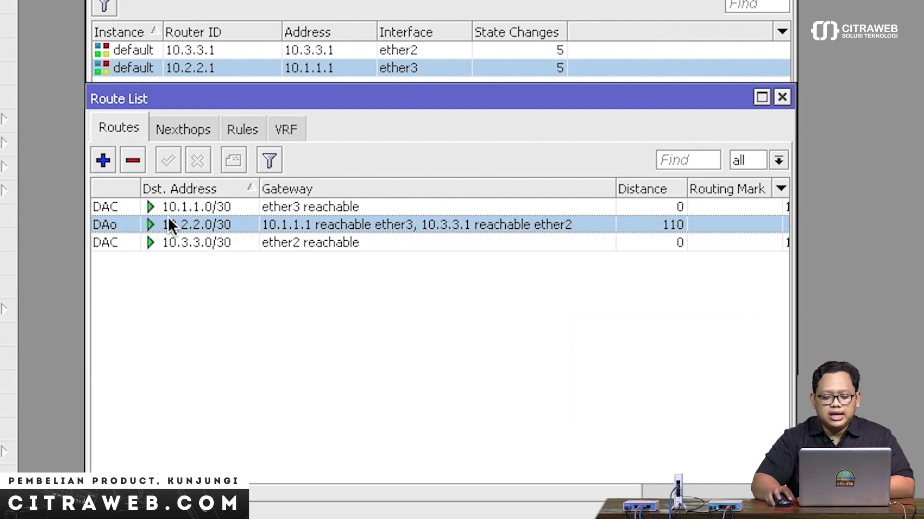
{"action": "left_click_drag", "start_coordinate": [613, 186], "coordinate": [587, 183]}
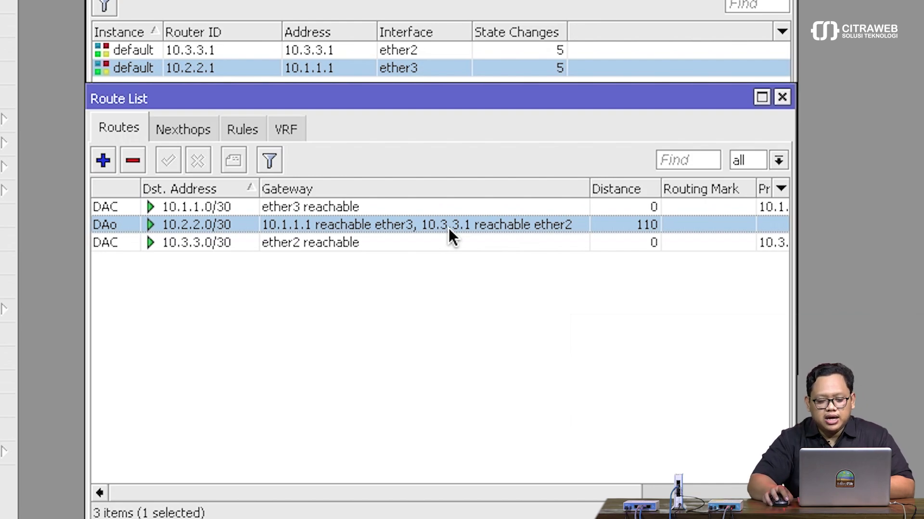
{"action": "left_click", "coordinate": [782, 97]}
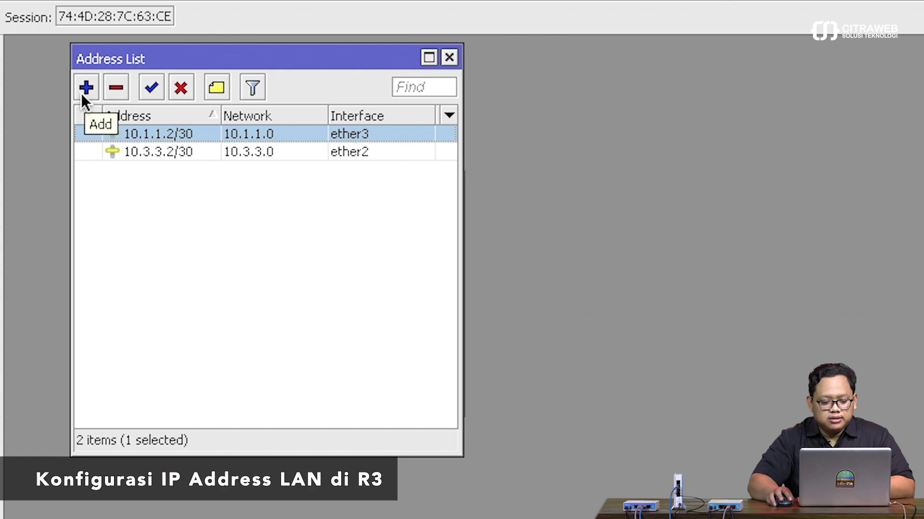
Add the LAN address 192.168.30.1/24 on interface ether4 to the router's address list.
{"action": "left_click", "coordinate": [86, 94]}
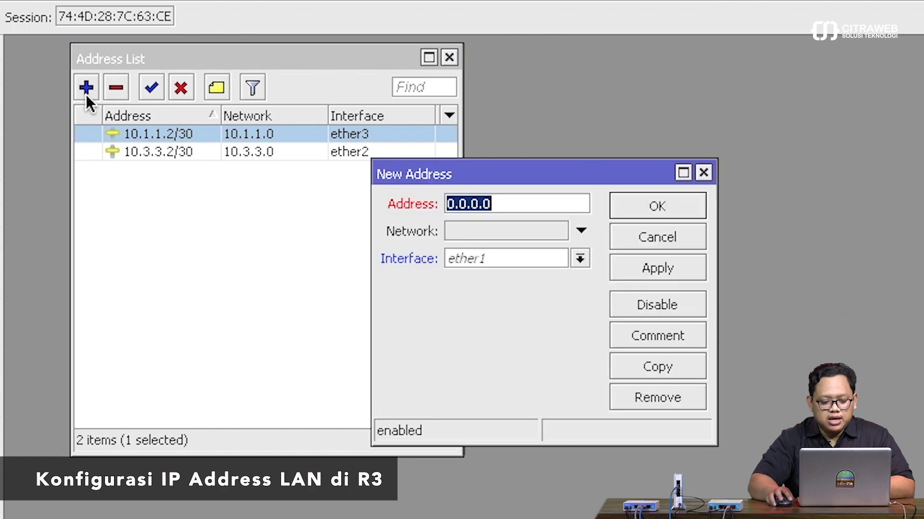
{"action": "left_click", "coordinate": [509, 201]}
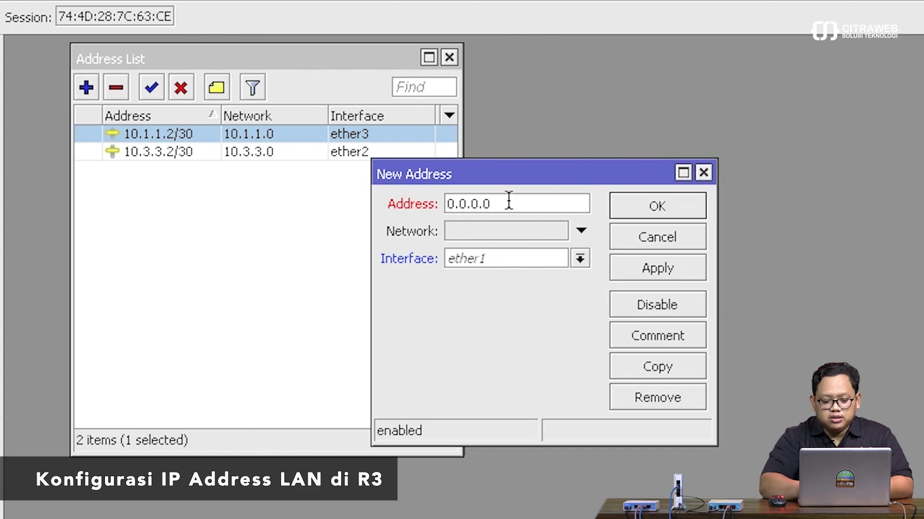
{"action": "type", "text": "1"}
{"action": "key", "text": "BackSpace"}
{"action": "key", "text": "BackSpace"}
{"action": "key", "text": "BackSpace"}
{"action": "key", "text": "BackSpace"}
{"action": "key", "text": "BackSpace"}
{"action": "key", "text": "BackSpace"}
{"action": "key", "text": "BackSpace"}
{"action": "key", "text": "BackSpace"}
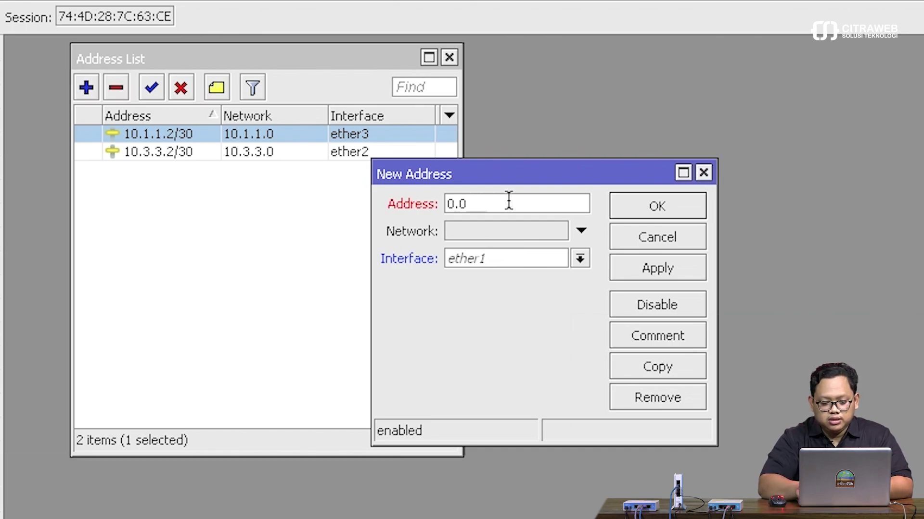
{"action": "type", "text": "192.168"}
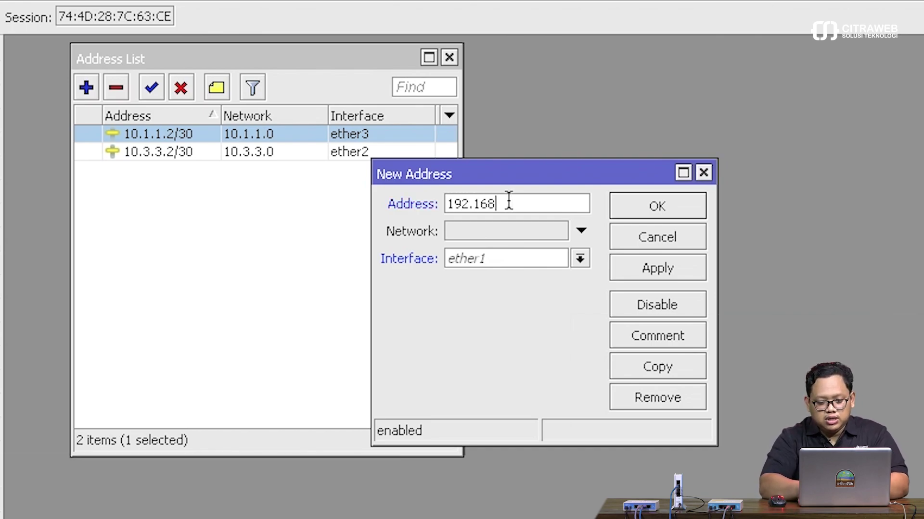
{"action": "type", "text": ".30.1/24"}
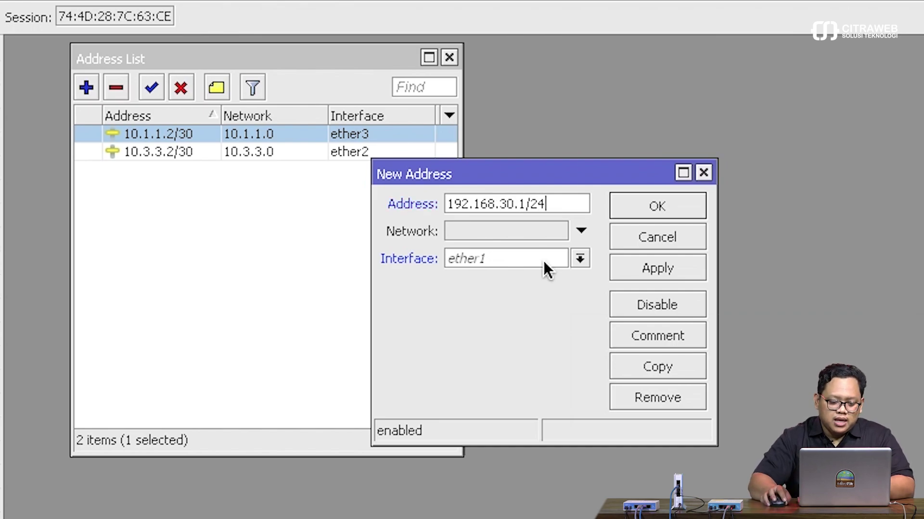
{"action": "left_click", "coordinate": [565, 260]}
{"action": "left_click", "coordinate": [542, 323]}
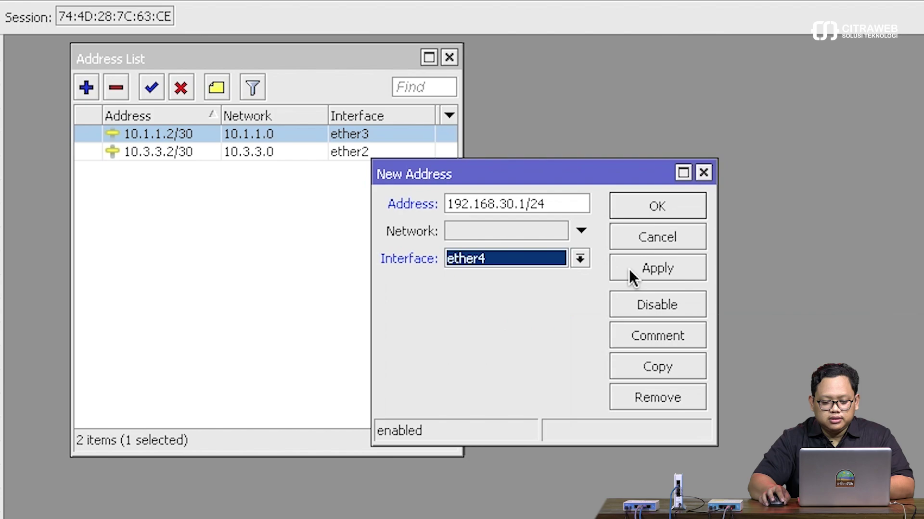
{"action": "left_click", "coordinate": [628, 269]}
{"action": "left_click", "coordinate": [650, 205]}
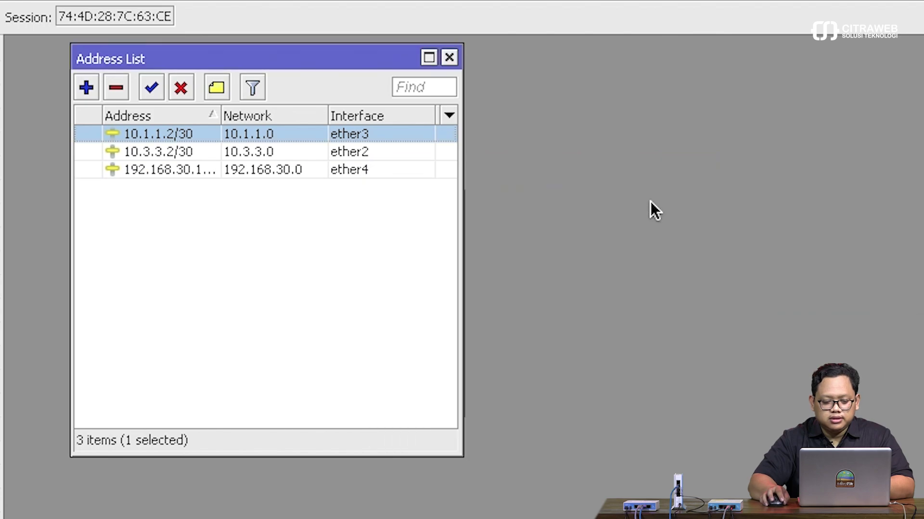
{"action": "left_click", "coordinate": [275, 172]}
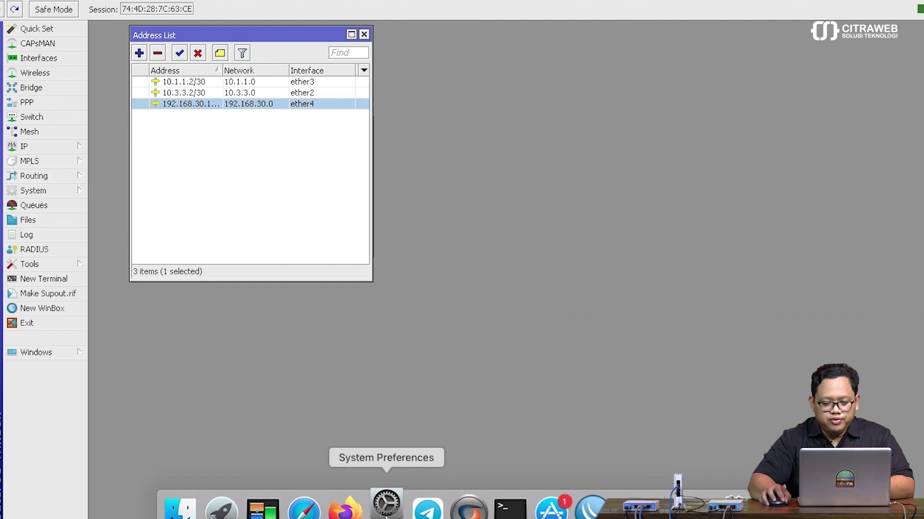
In the Mac's System Preferences, configure the Ethernet connection's IPv4 manually with the IP address 192.168.30.100.
{"action": "left_click", "coordinate": [386, 509]}
{"action": "left_click", "coordinate": [424, 256]}
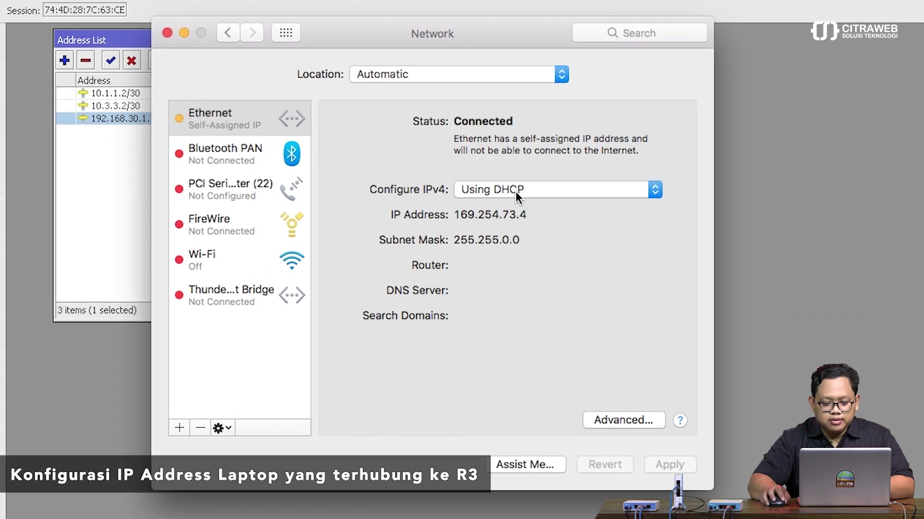
{"action": "left_click", "coordinate": [532, 166]}
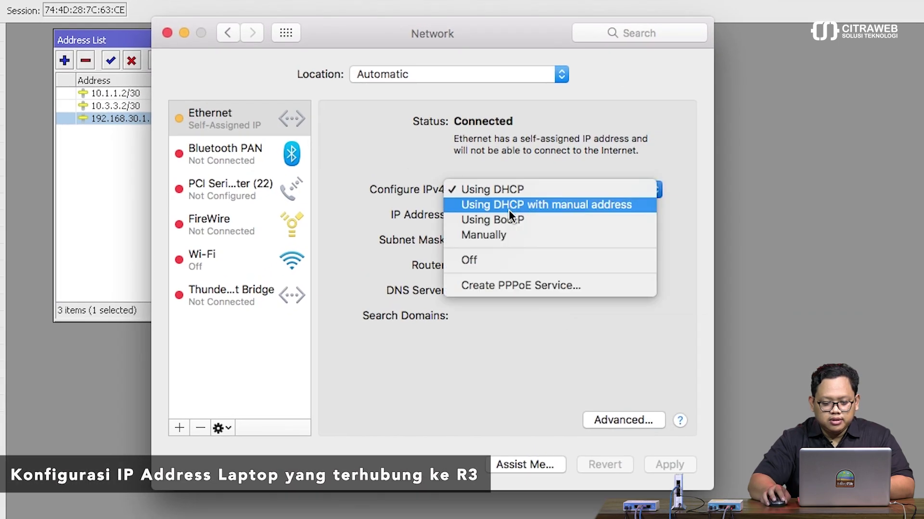
{"action": "left_click", "coordinate": [498, 235]}
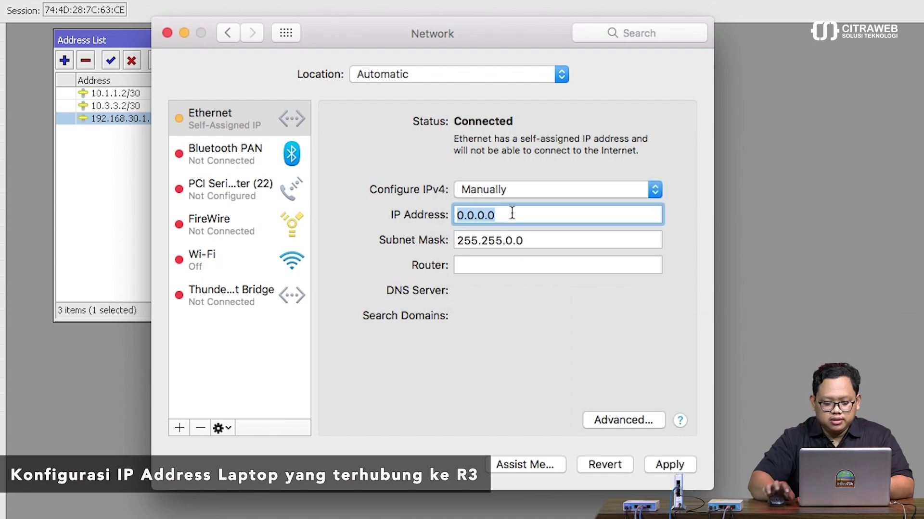
{"action": "type", "text": "192.16"}
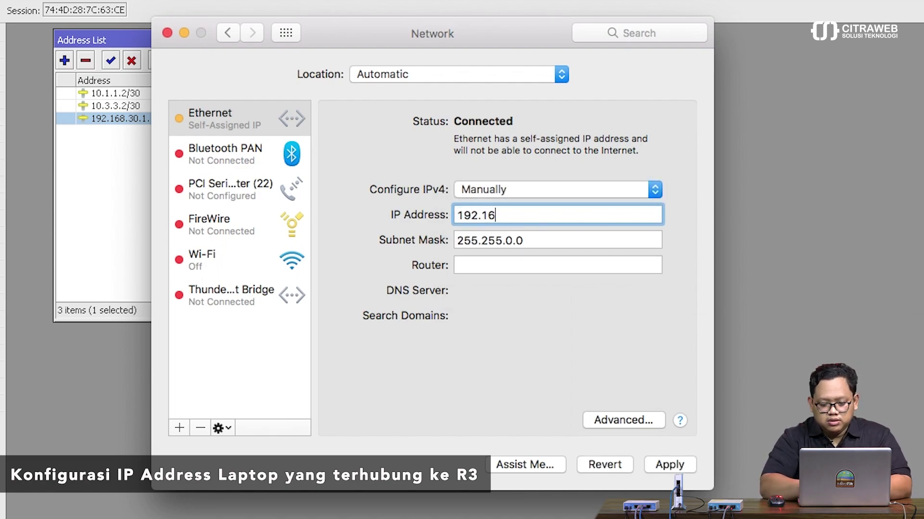
{"action": "type", "text": "8.30."}
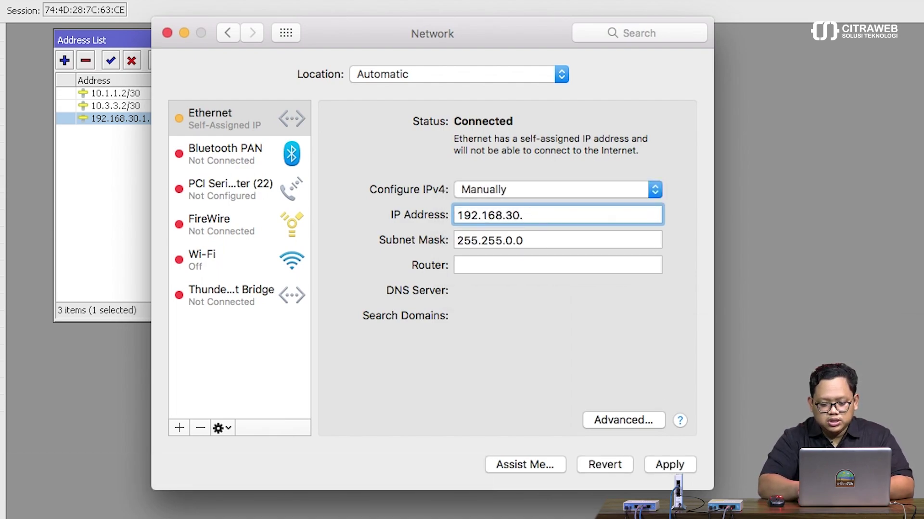
{"action": "type", "text": "100"}
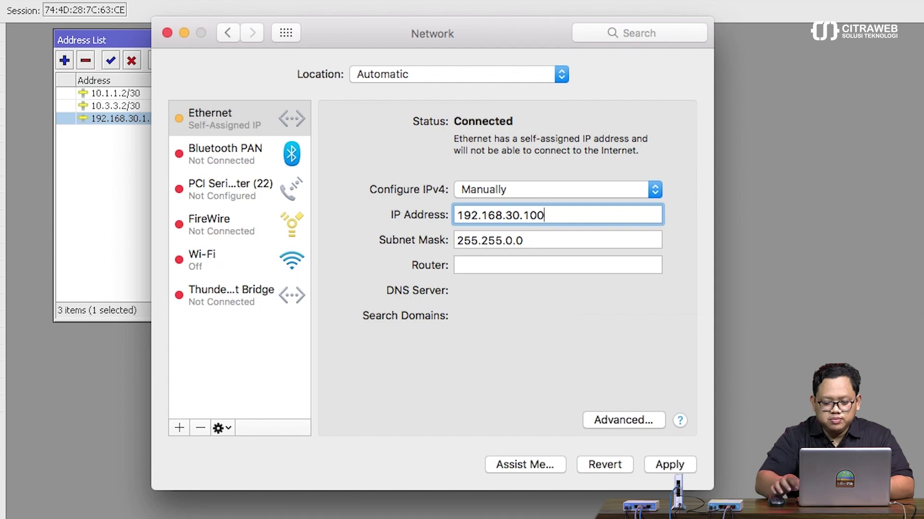
Set the Ethernet subnet mask to 255.255.255.0 and the router to 192.168.30.1, apply the settings and close the network preferences.
{"action": "left_click", "coordinate": [508, 240]}
{"action": "key", "text": "Delete"}
{"action": "key", "text": "Delete"}
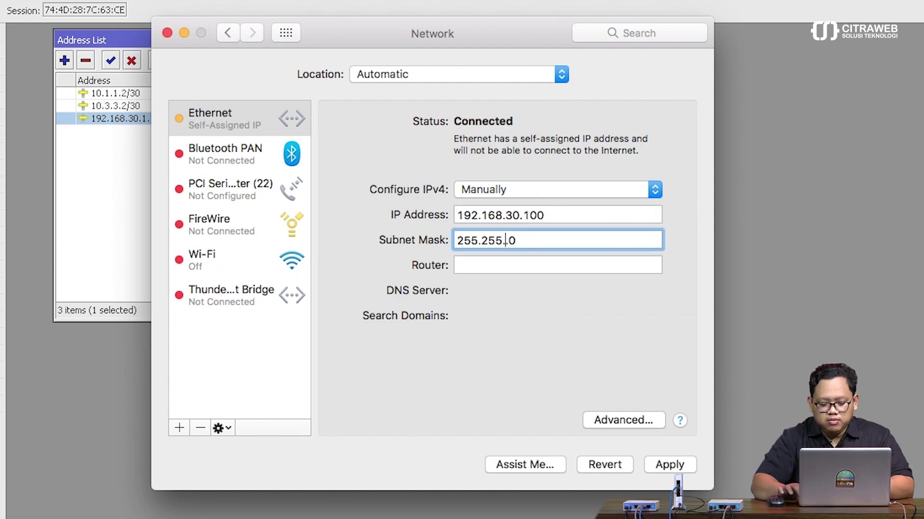
{"action": "type", "text": "255."}
{"action": "left_click", "coordinate": [507, 263]}
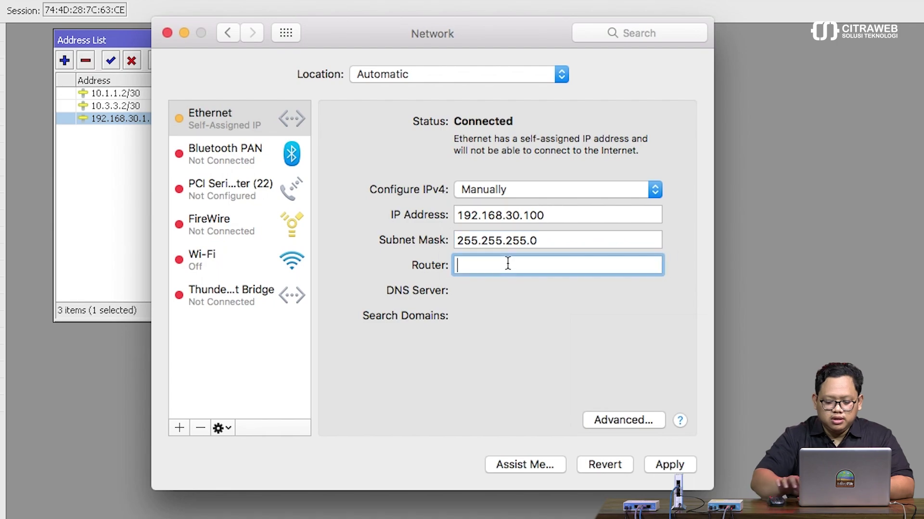
{"action": "type", "text": "192.168"}
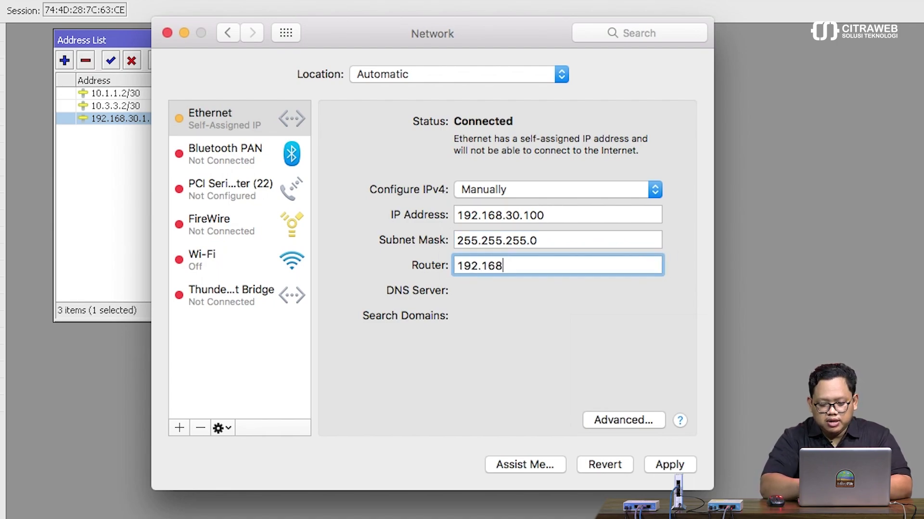
{"action": "type", "text": ".30.1"}
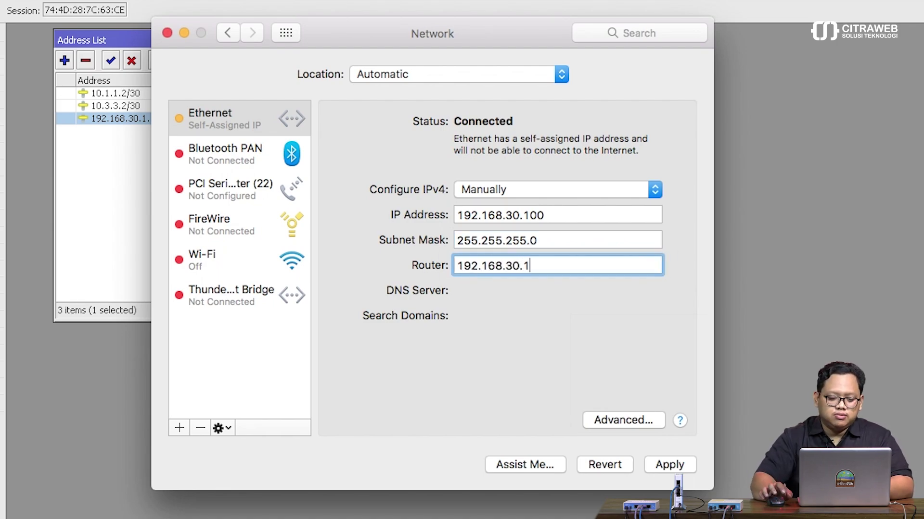
{"action": "left_click", "coordinate": [658, 465]}
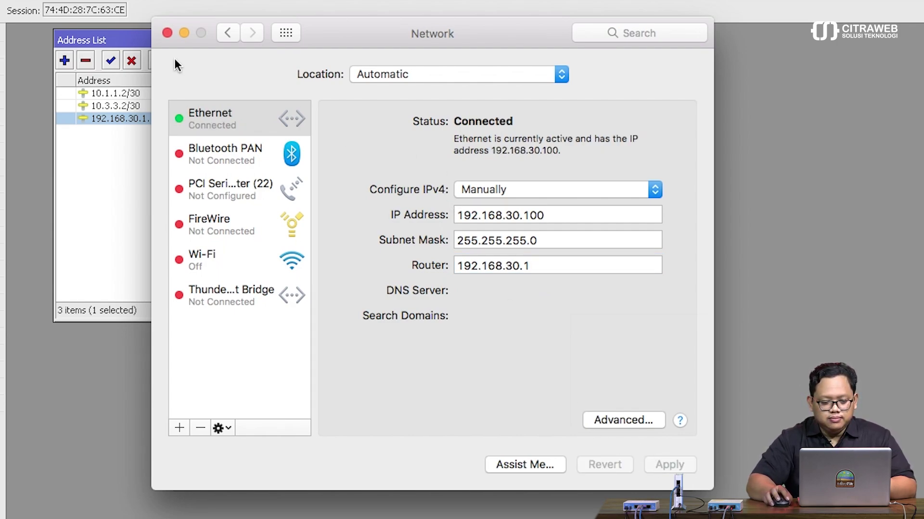
{"action": "left_click", "coordinate": [168, 32]}
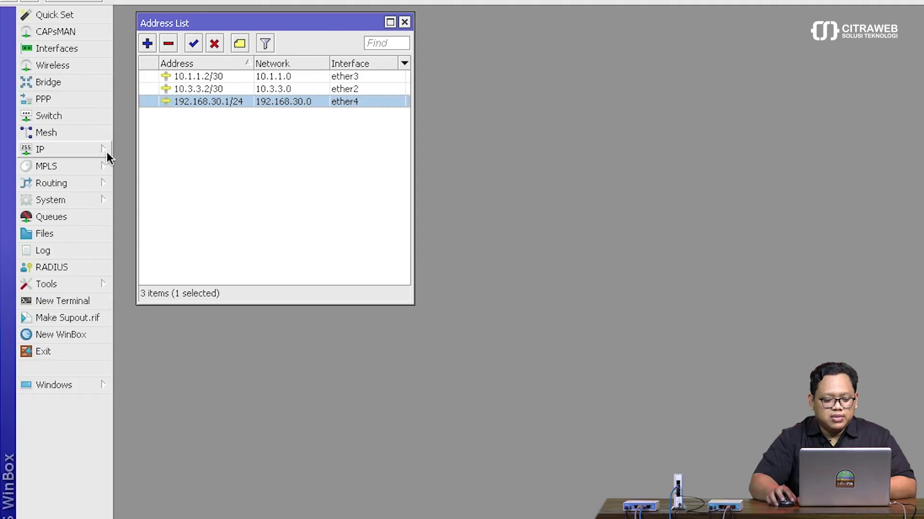
Back in WinBox, open the OSPF routing settings of R3 and close the address list window.
{"action": "left_click", "coordinate": [95, 185]}
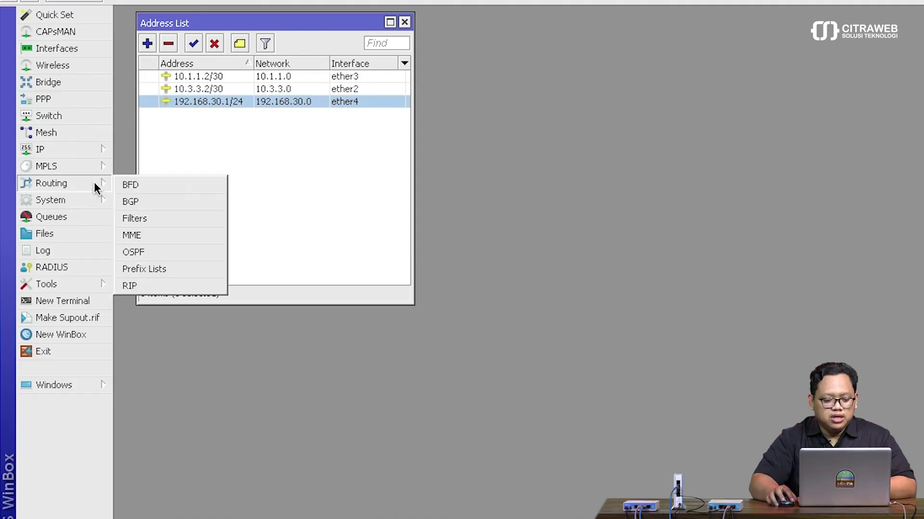
{"action": "left_click", "coordinate": [170, 251]}
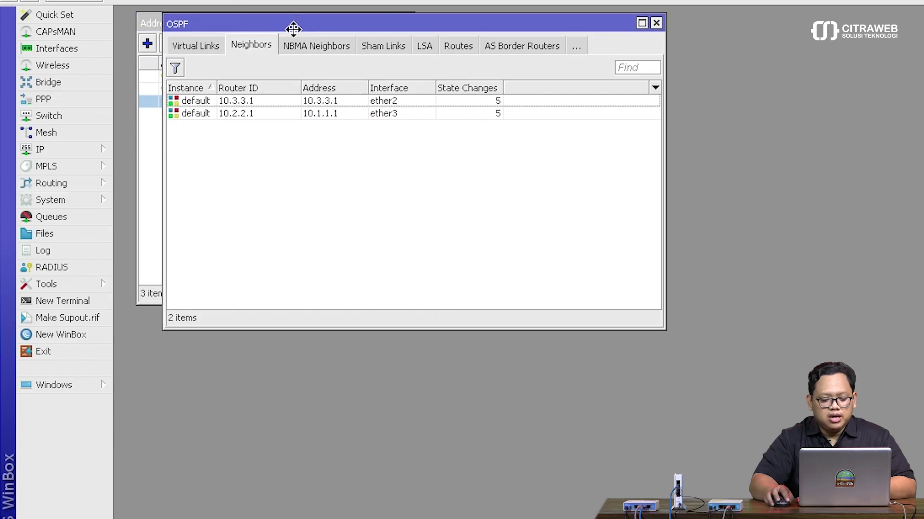
{"action": "left_click_drag", "start_coordinate": [294, 29], "coordinate": [321, 53]}
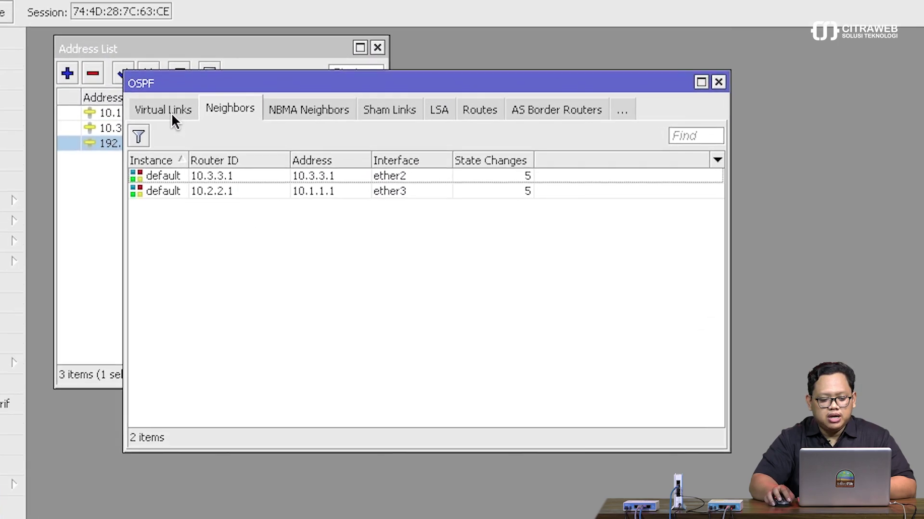
{"action": "left_click", "coordinate": [234, 76]}
{"action": "left_click", "coordinate": [229, 72]}
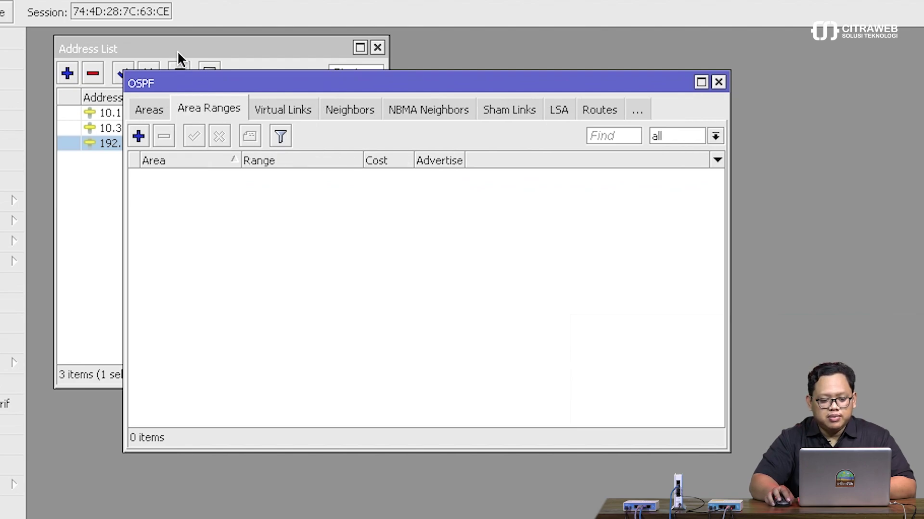
{"action": "left_click", "coordinate": [377, 47]}
{"action": "left_click_drag", "start_coordinate": [371, 77], "coordinate": [359, 50]}
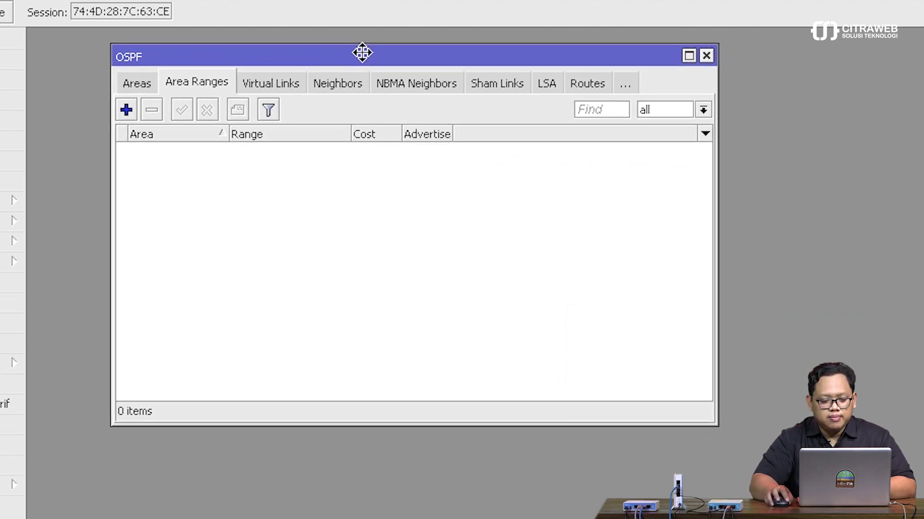
Review the OSPF areas, networks and instances, and open the settings of the default instance.
{"action": "left_click", "coordinate": [144, 82]}
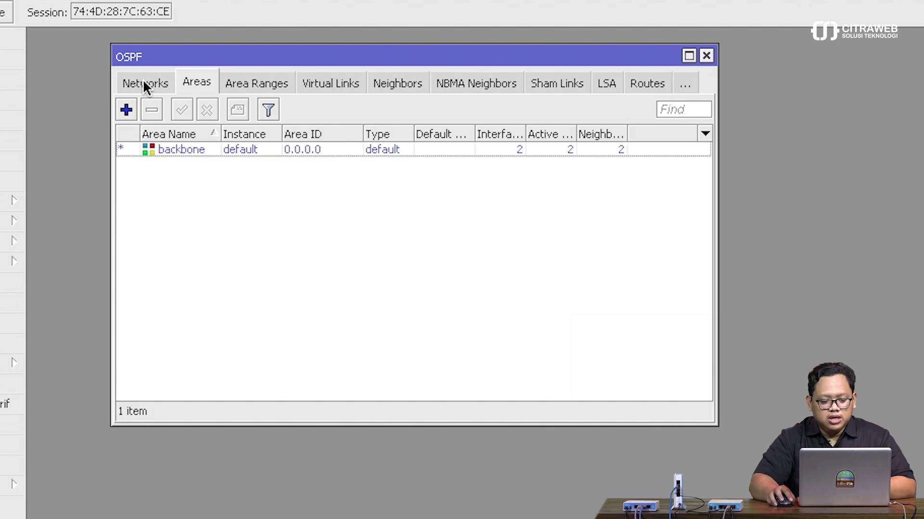
{"action": "left_click", "coordinate": [144, 85]}
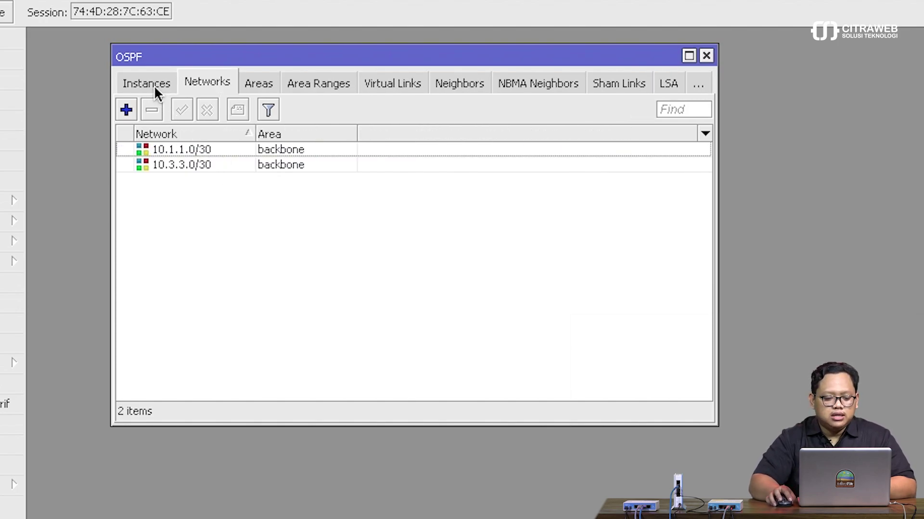
{"action": "left_click", "coordinate": [154, 85]}
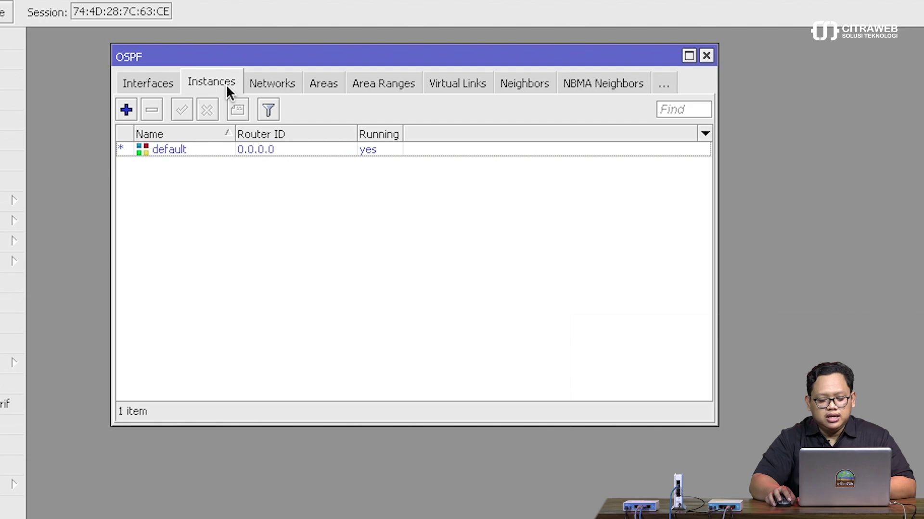
{"action": "double_click", "coordinate": [189, 149]}
{"action": "left_click_drag", "start_coordinate": [397, 202], "coordinate": [265, 54]}
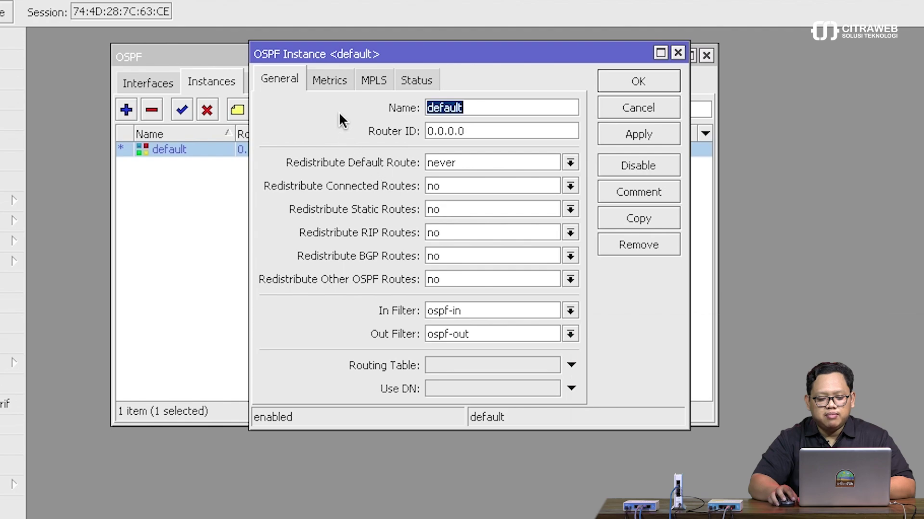
Examine the default OSPF instance's route metrics and its redistribution options for connected routes, and close its settings.
{"action": "left_click", "coordinate": [333, 82]}
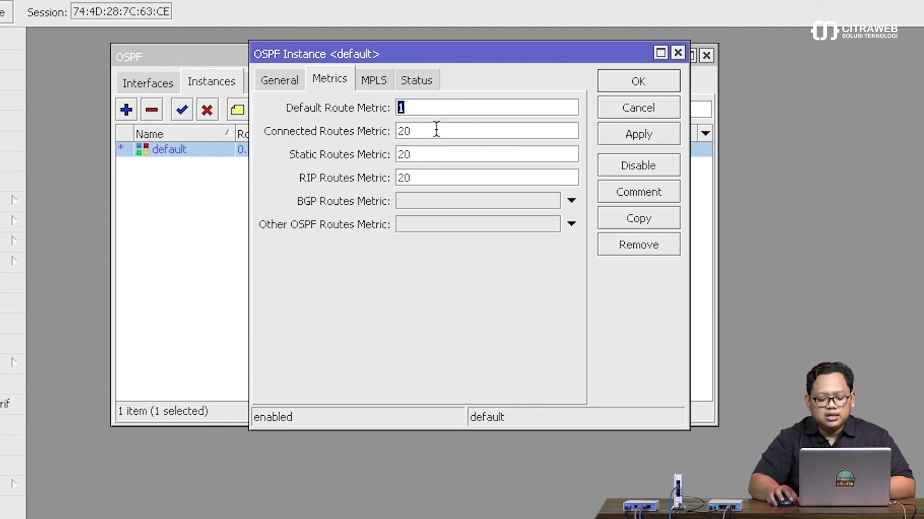
{"action": "left_click", "coordinate": [275, 77]}
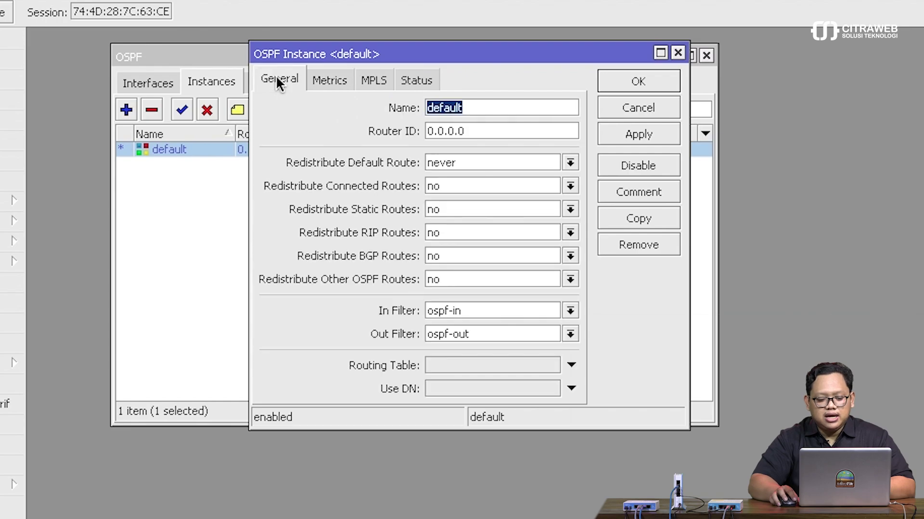
{"action": "left_click", "coordinate": [569, 187]}
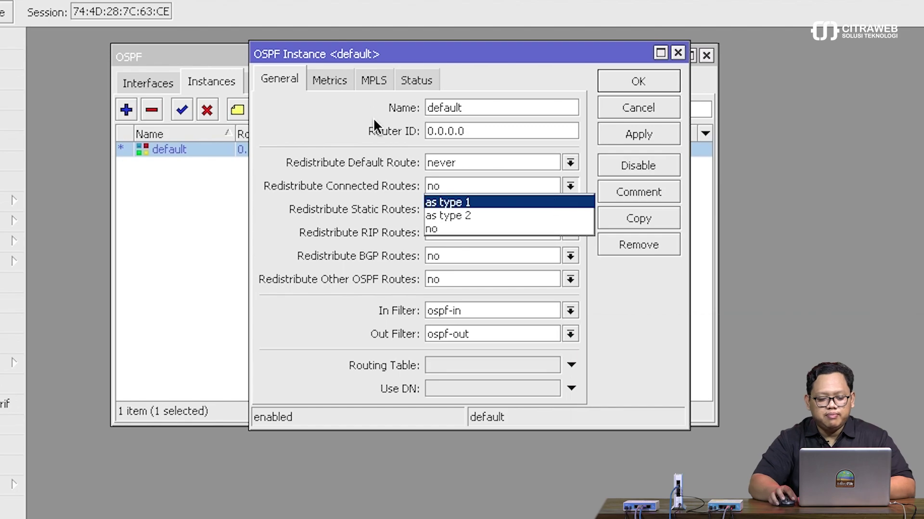
{"action": "left_click", "coordinate": [338, 76]}
{"action": "left_click", "coordinate": [338, 78]}
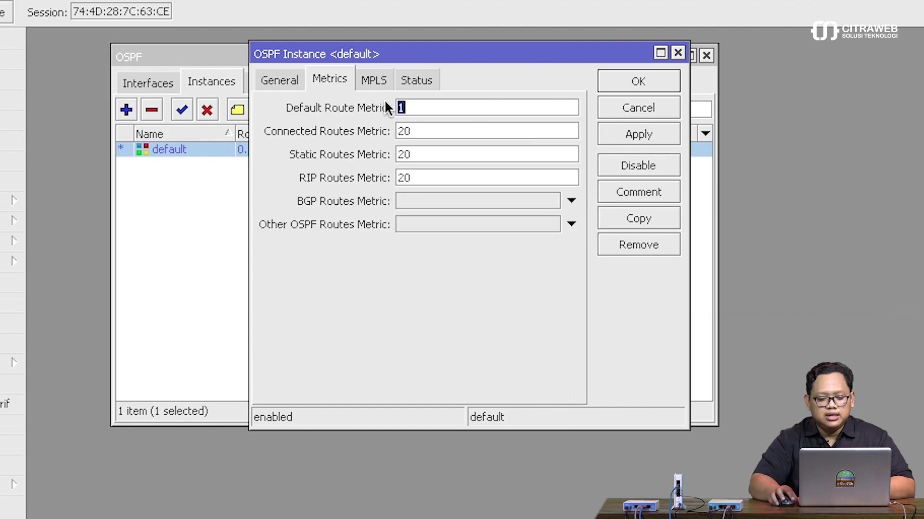
{"action": "left_click", "coordinate": [288, 81]}
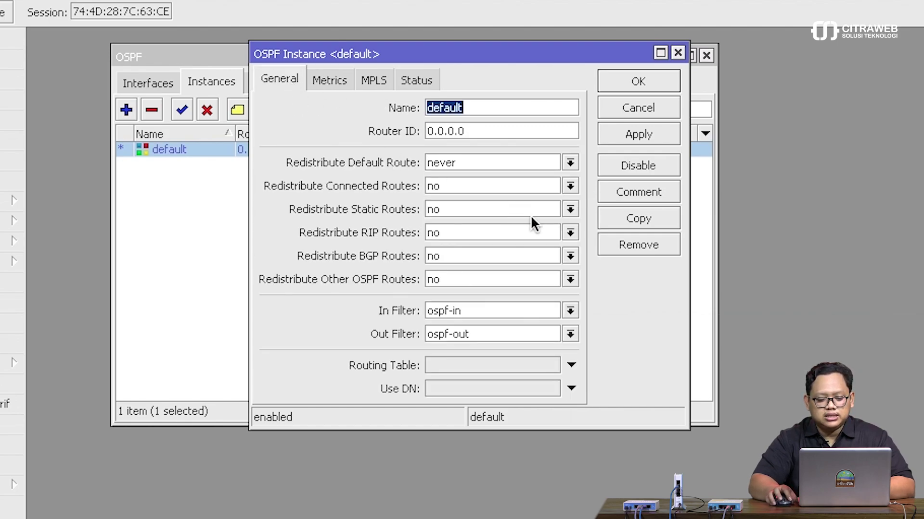
{"action": "left_click", "coordinate": [535, 188]}
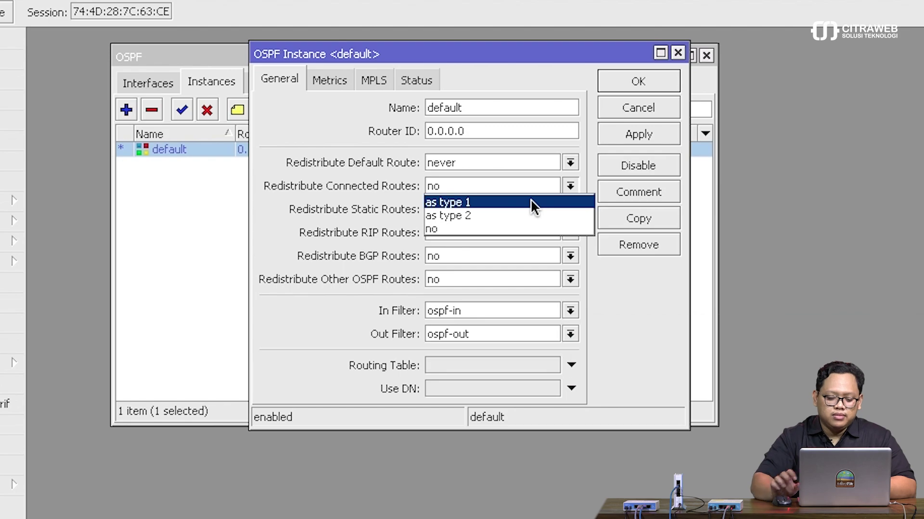
{"action": "left_click", "coordinate": [622, 102]}
{"action": "left_click", "coordinate": [627, 86]}
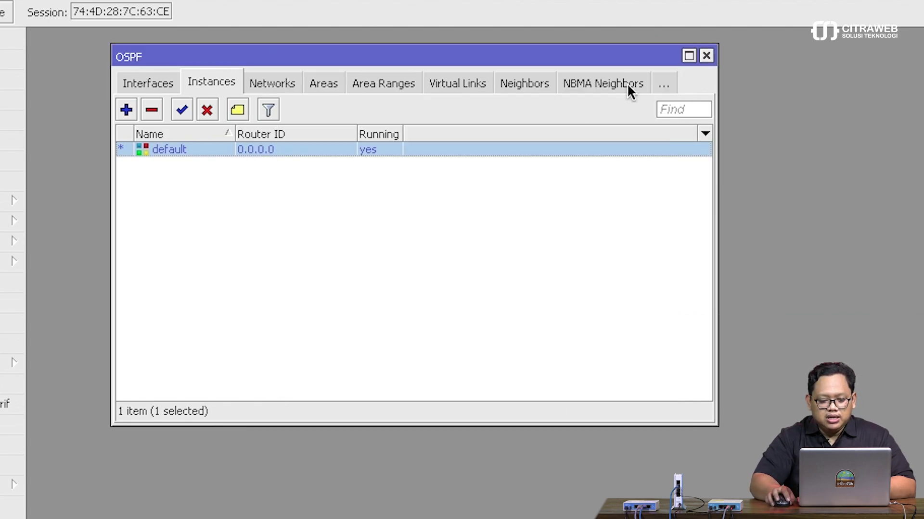
Add the LAN network 192.168.30.0/24 to the OSPF networks in the backbone area.
{"action": "left_click", "coordinate": [286, 85]}
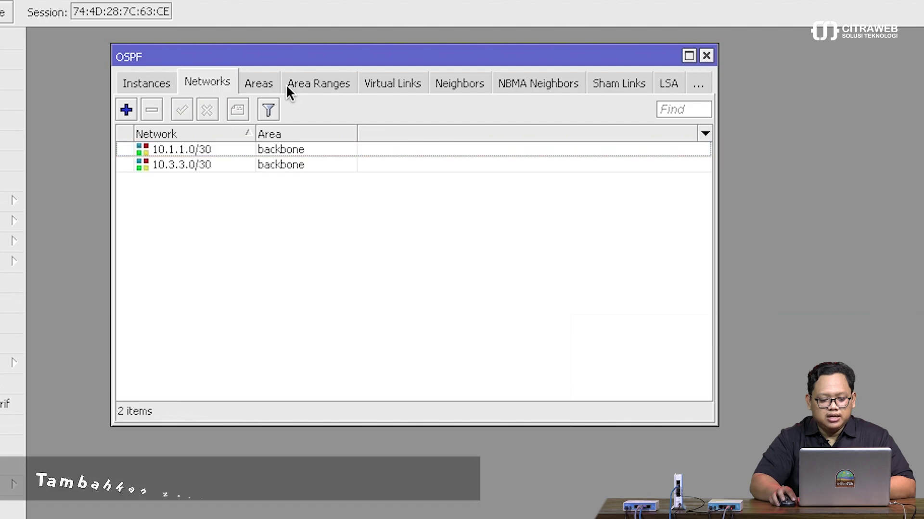
{"action": "left_click", "coordinate": [127, 111]}
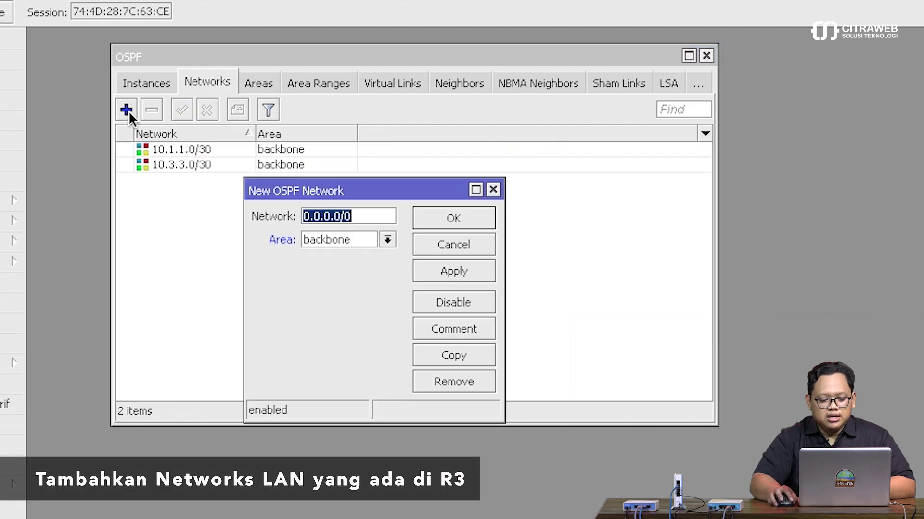
{"action": "left_click_drag", "start_coordinate": [317, 193], "coordinate": [393, 123]}
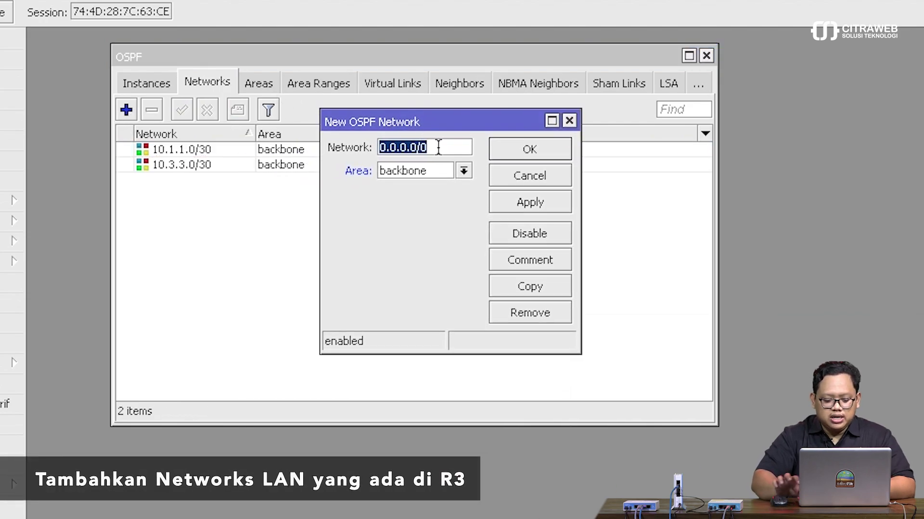
{"action": "type", "text": "192.16"}
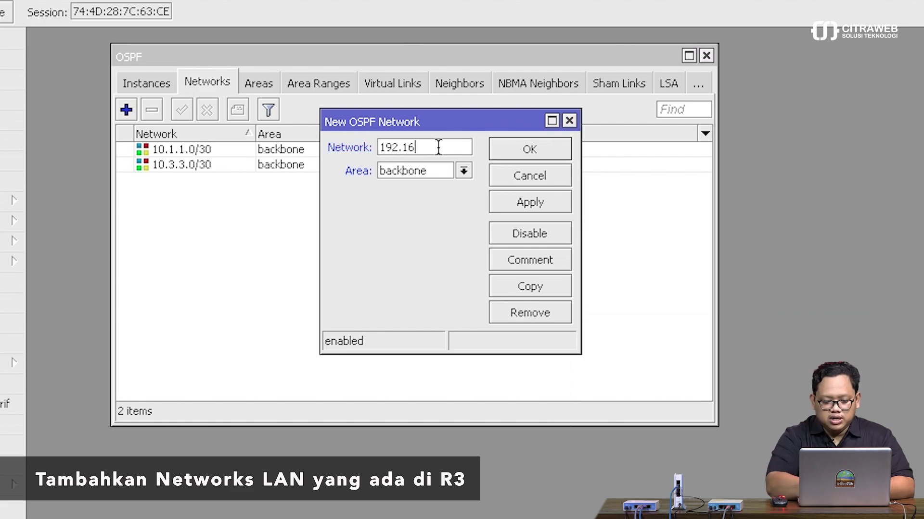
{"action": "type", "text": "8.30"}
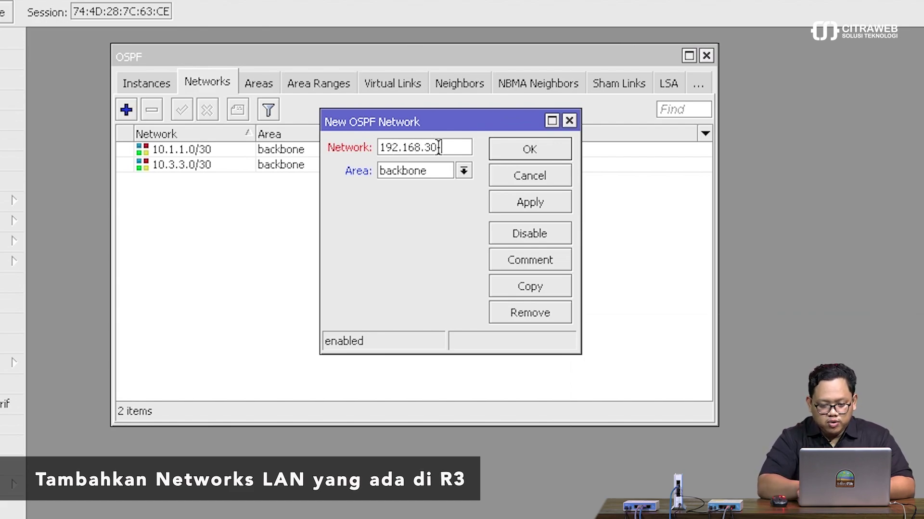
{"action": "type", "text": ".0/24"}
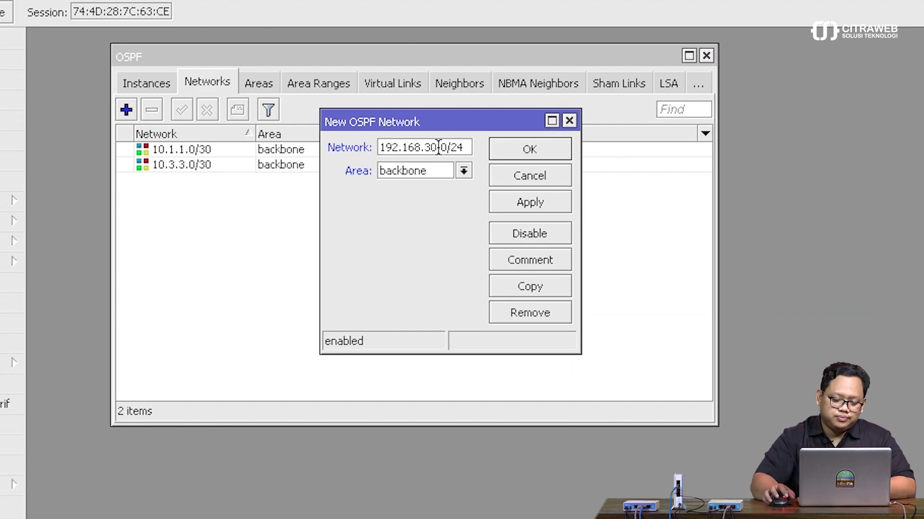
{"action": "left_click", "coordinate": [526, 153]}
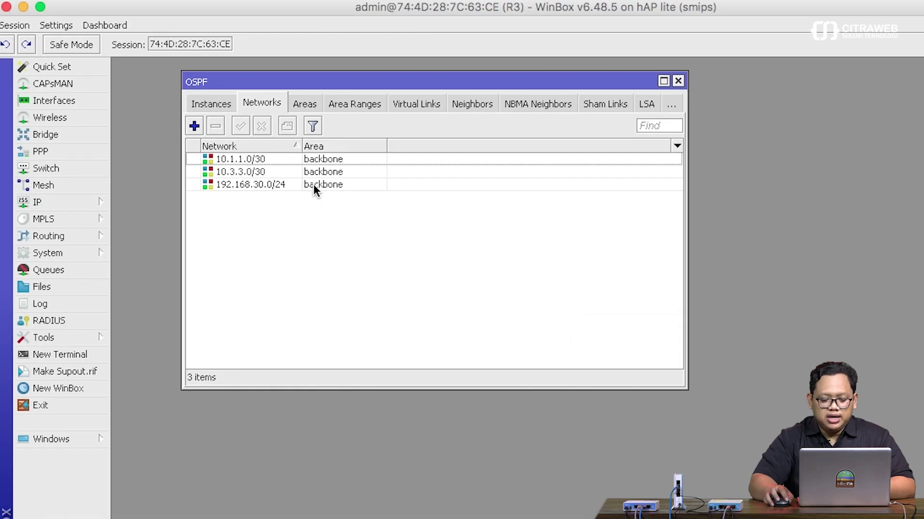
Shrink R3's session window to clear desktop space, and reposition the OSPF window so that it fits inside.
{"action": "left_click", "coordinate": [313, 184]}
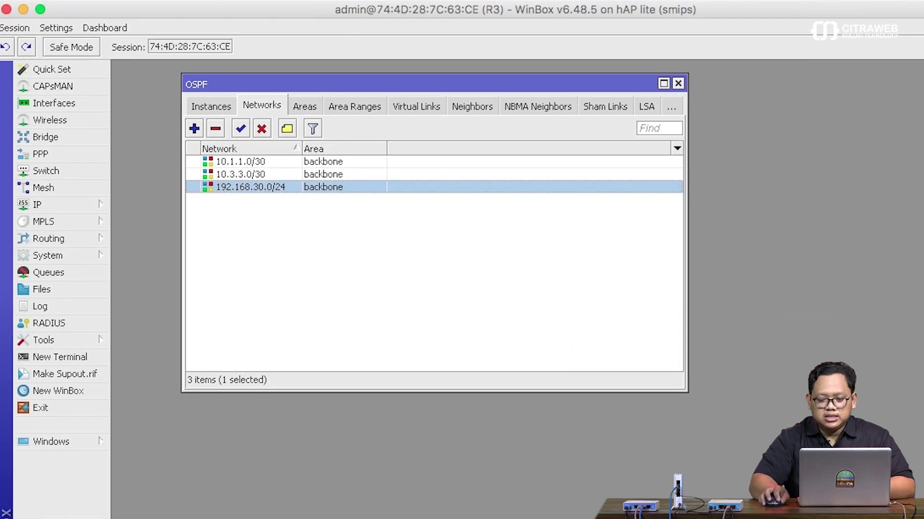
{"action": "left_click_drag", "start_coordinate": [921, 139], "coordinate": [725, 139]}
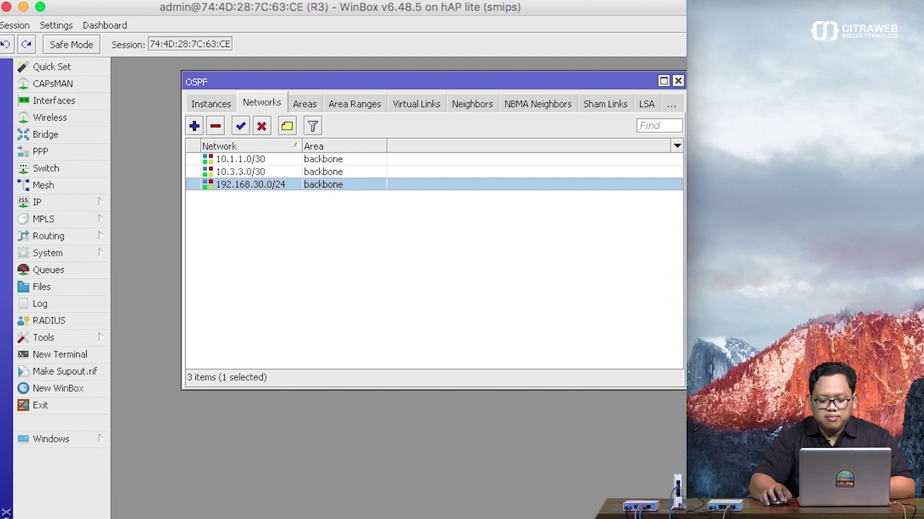
{"action": "left_click_drag", "start_coordinate": [700, 518], "coordinate": [692, 380]}
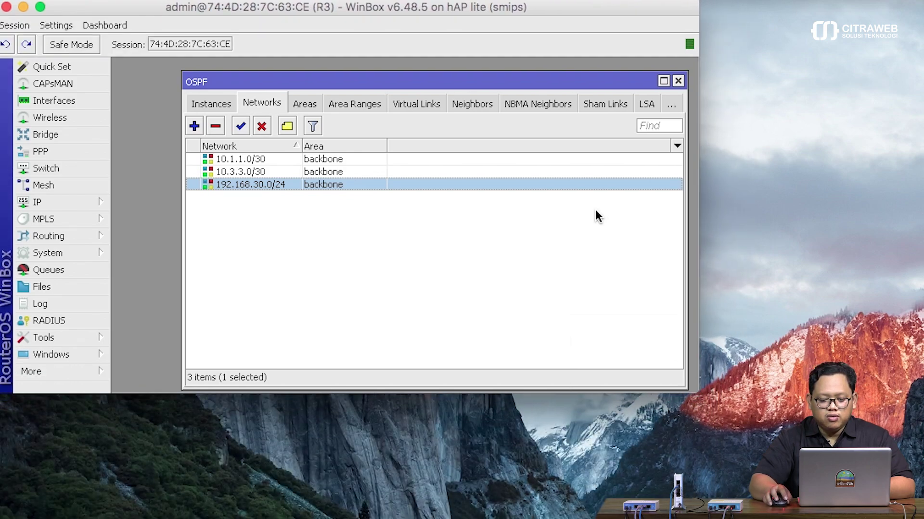
{"action": "left_click_drag", "start_coordinate": [500, 86], "coordinate": [434, 72]}
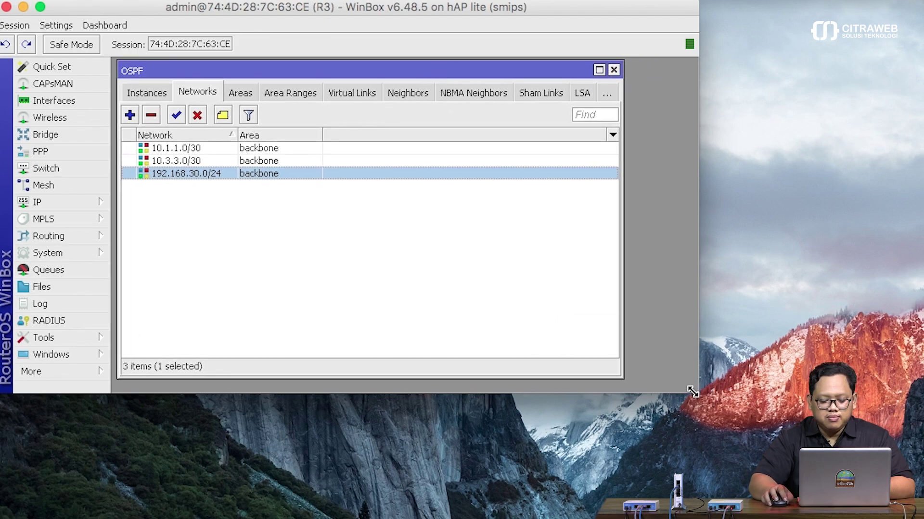
{"action": "left_click_drag", "start_coordinate": [696, 390], "coordinate": [616, 380]}
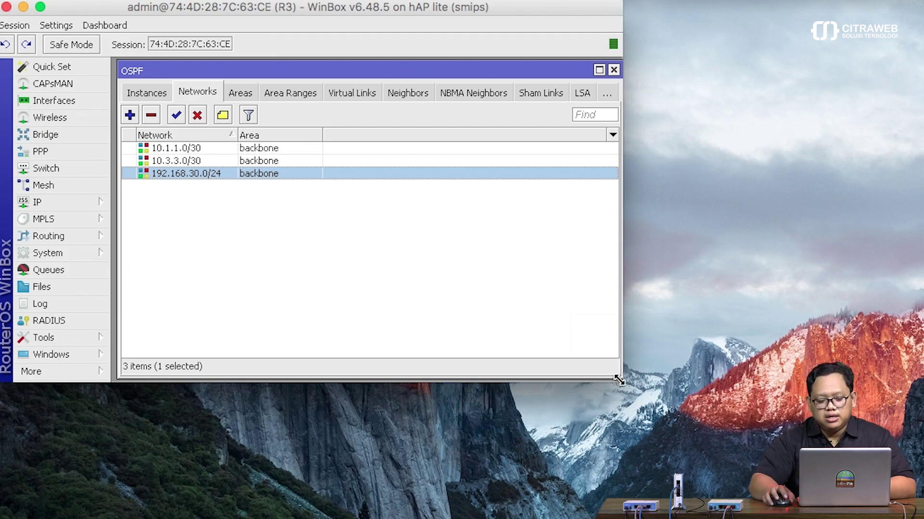
Start a new WinBox login window from R3's session and connect to RoMON with R3 as the agent.
{"action": "left_click", "coordinate": [93, 378]}
{"action": "left_click", "coordinate": [160, 408]}
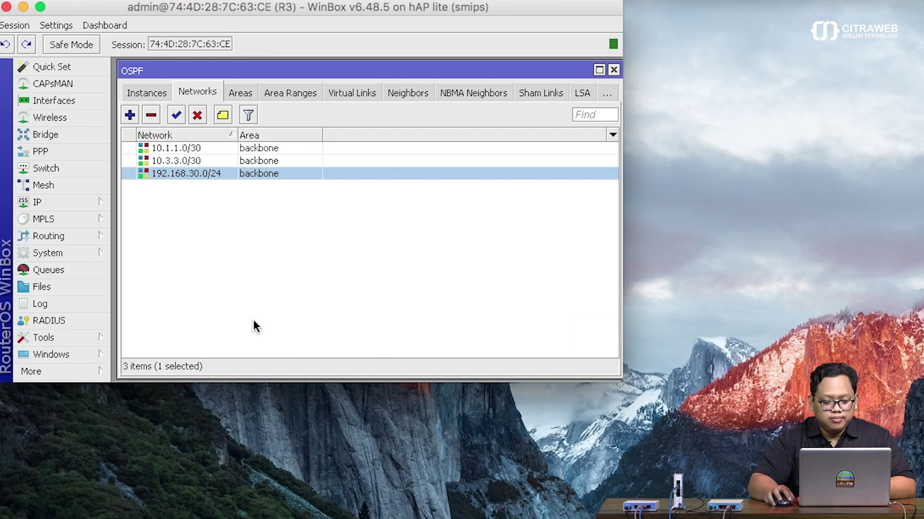
{"action": "left_click", "coordinate": [365, 124]}
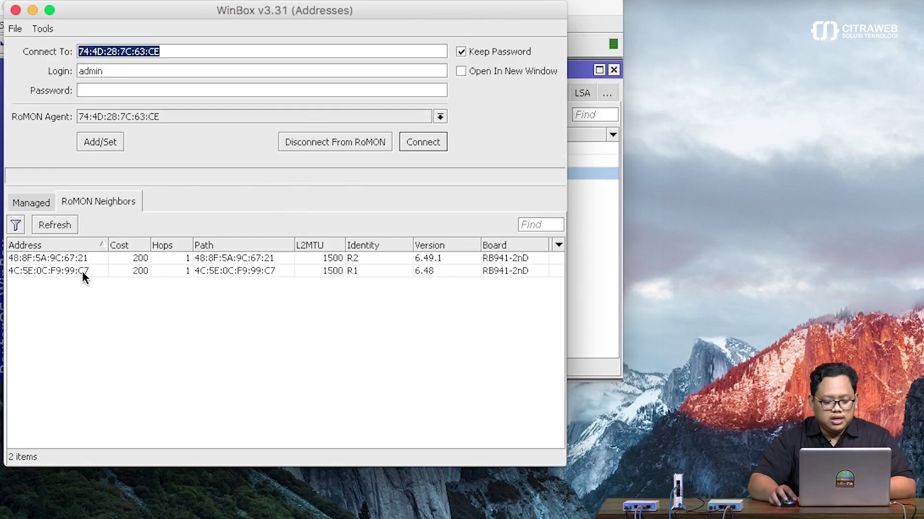
Connect to RoMON neighbor R1 in a new window and move its session beside the login window.
{"action": "left_click", "coordinate": [82, 271]}
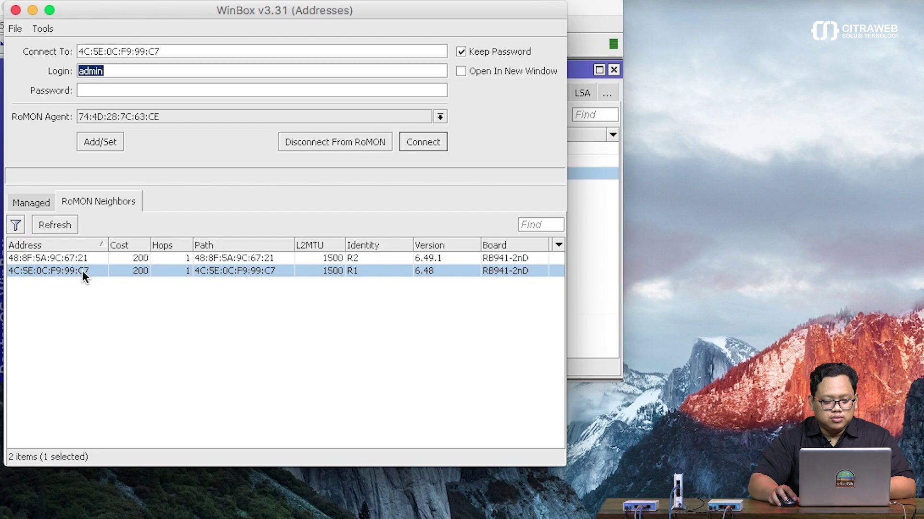
{"action": "left_click", "coordinate": [490, 70]}
{"action": "left_click", "coordinate": [424, 142]}
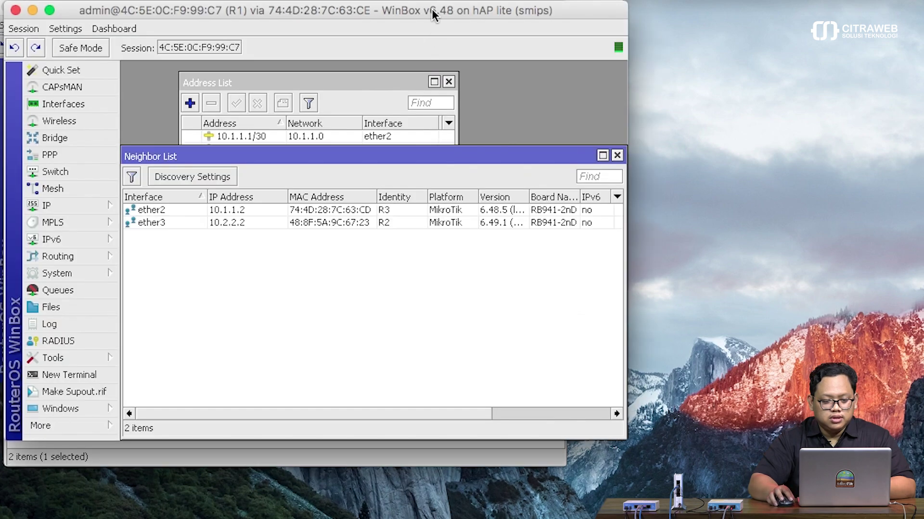
{"action": "left_click_drag", "start_coordinate": [432, 8], "coordinate": [888, 5]}
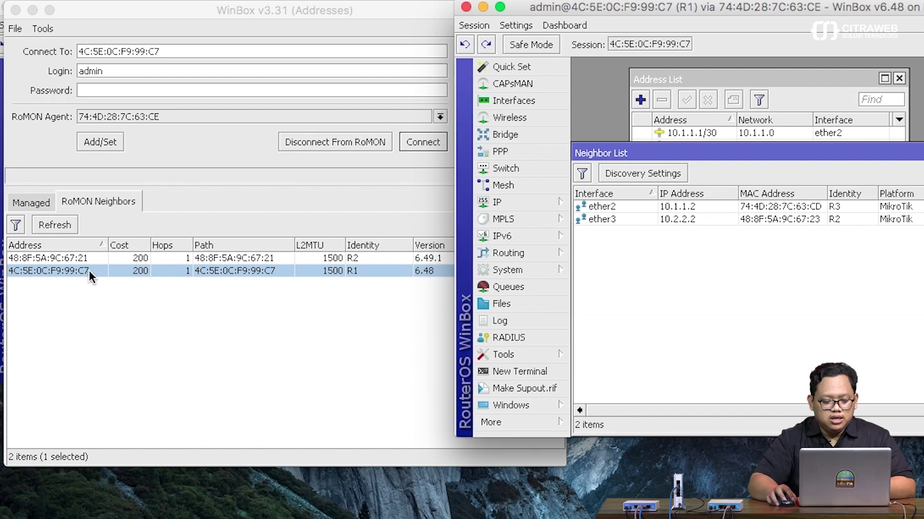
Connect to RoMON neighbor R2 in a new window and dismiss its password change dialog.
{"action": "left_click", "coordinate": [75, 260]}
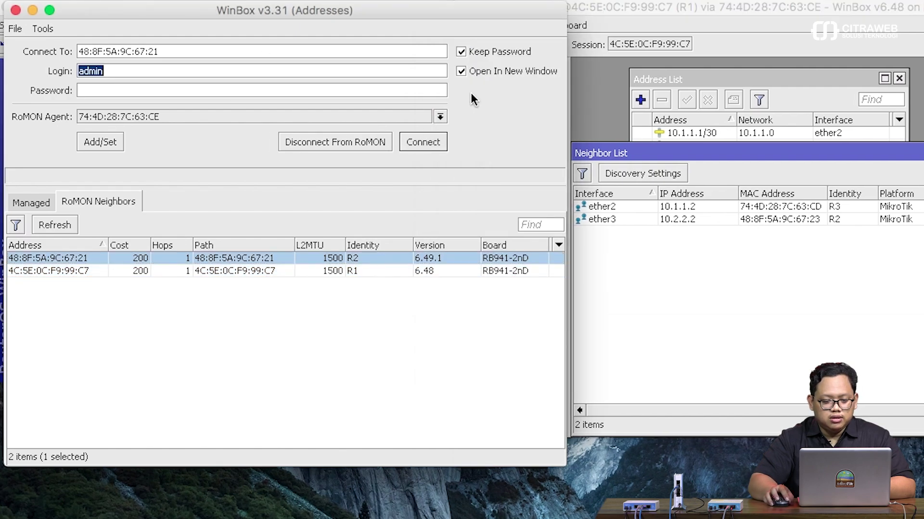
{"action": "left_click", "coordinate": [474, 73]}
{"action": "left_click", "coordinate": [429, 143]}
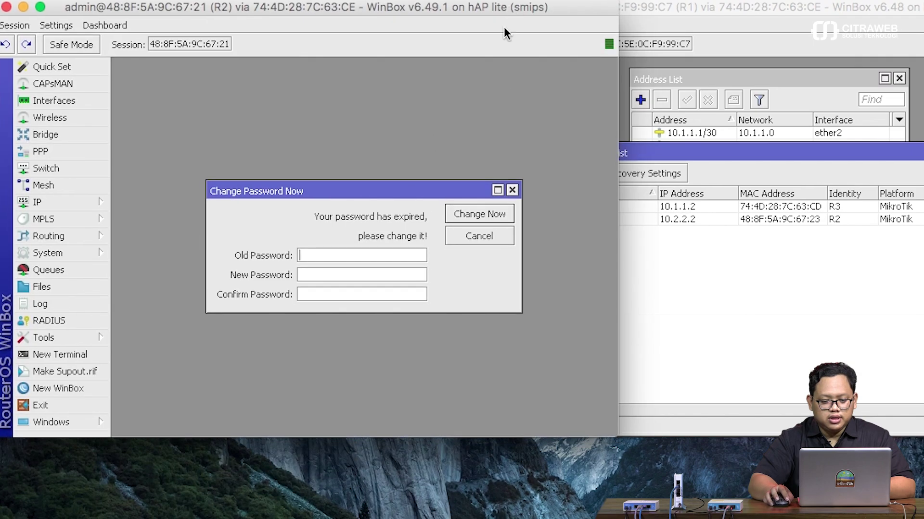
{"action": "left_click", "coordinate": [512, 190]}
Close the neighbor and address lists in R1's session, and open R1's IP route list near the workspace's upper edge.
{"action": "left_click", "coordinate": [764, 161]}
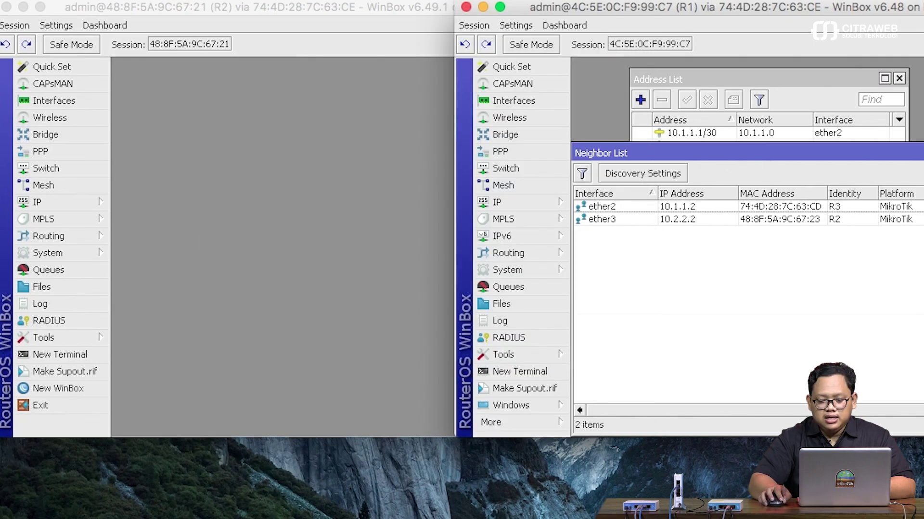
{"action": "key", "text": "Escape"}
{"action": "left_click", "coordinate": [899, 78]}
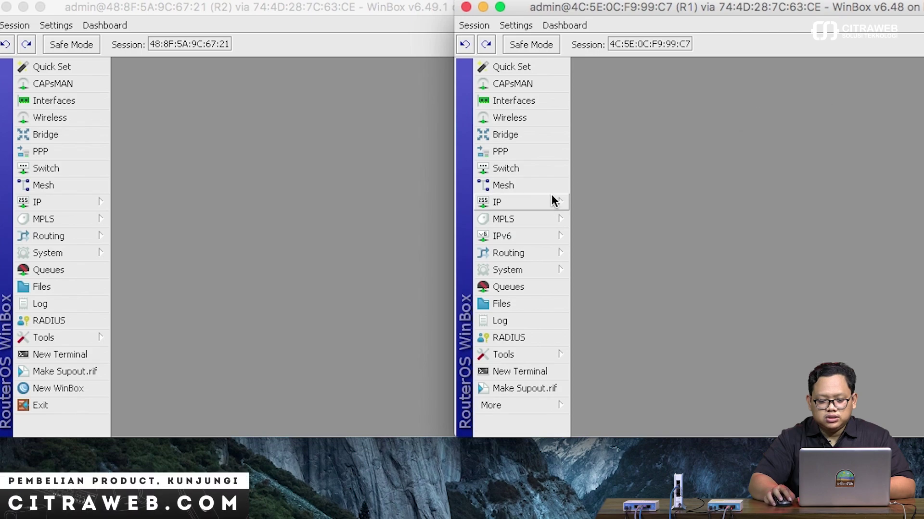
{"action": "left_click", "coordinate": [536, 208]}
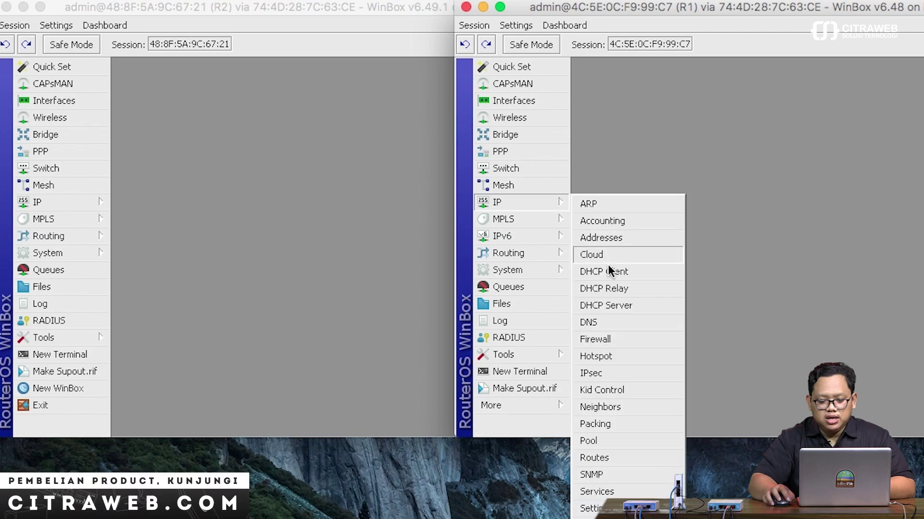
{"action": "left_click", "coordinate": [612, 458]}
{"action": "left_click_drag", "start_coordinate": [654, 107], "coordinate": [657, 78]}
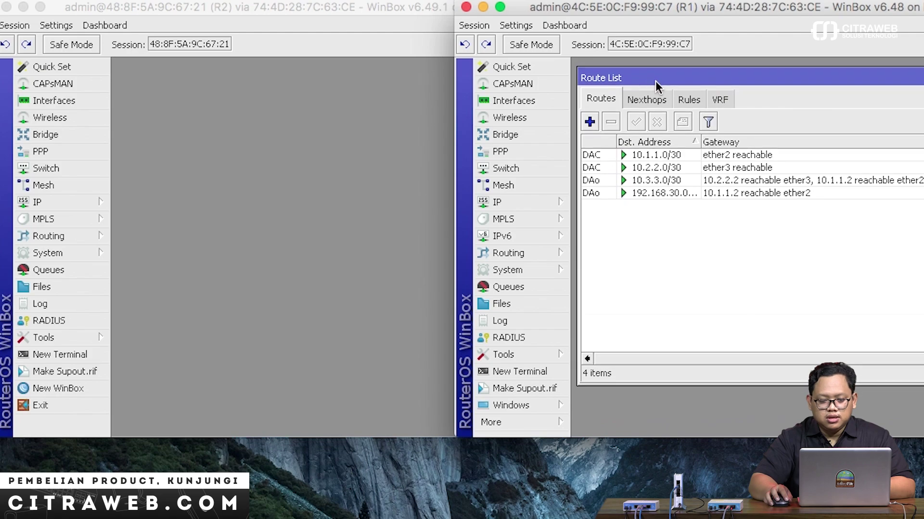
Open R2's IP route list, place it in the workspace's upper corner and widen the destination address column.
{"action": "left_click", "coordinate": [76, 208]}
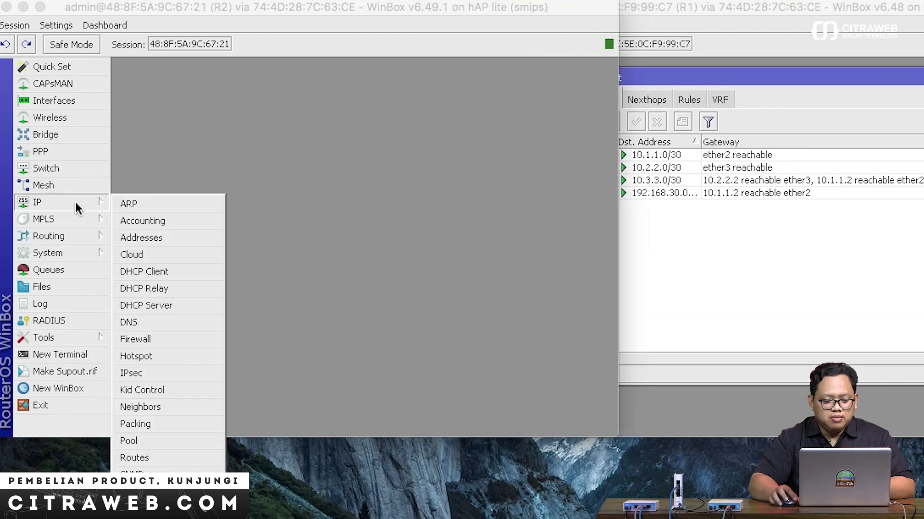
{"action": "left_click", "coordinate": [156, 458]}
{"action": "left_click_drag", "start_coordinate": [261, 113], "coordinate": [271, 71]}
{"action": "left_click_drag", "start_coordinate": [243, 138], "coordinate": [256, 138]}
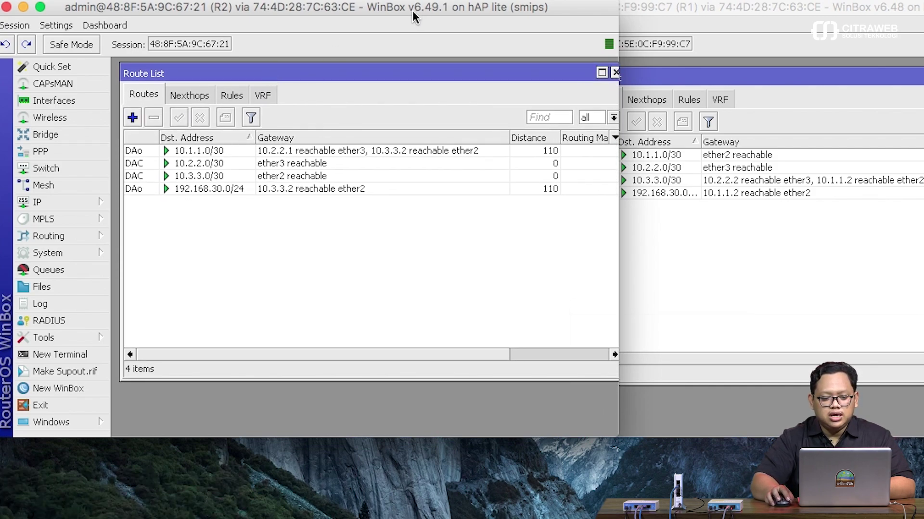
Examine the route to 192.168.30.0/24 and its gateway in R2's route list and in R1's.
{"action": "left_click", "coordinate": [148, 189]}
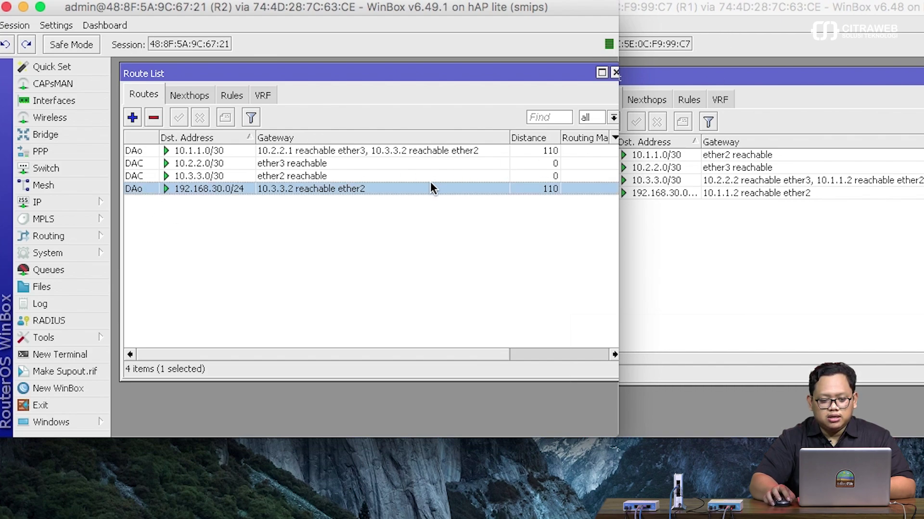
{"action": "left_click", "coordinate": [729, 8]}
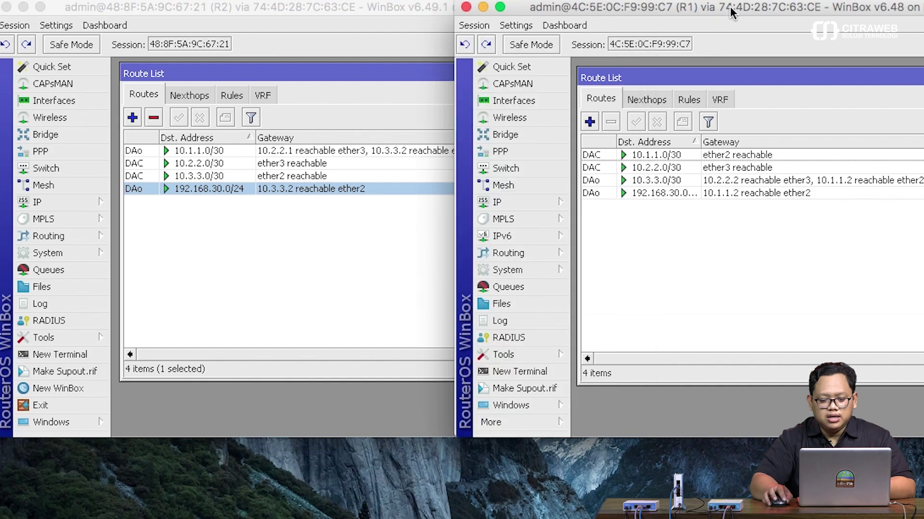
{"action": "left_click", "coordinate": [659, 193]}
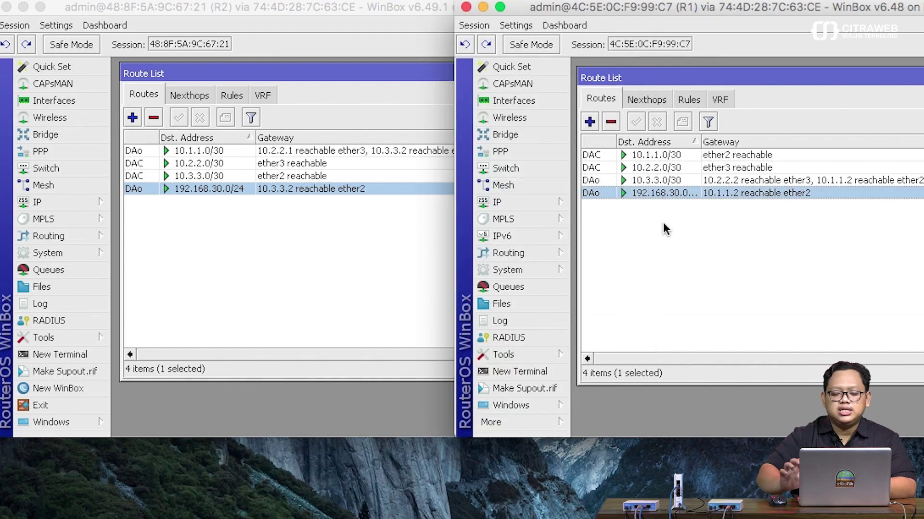